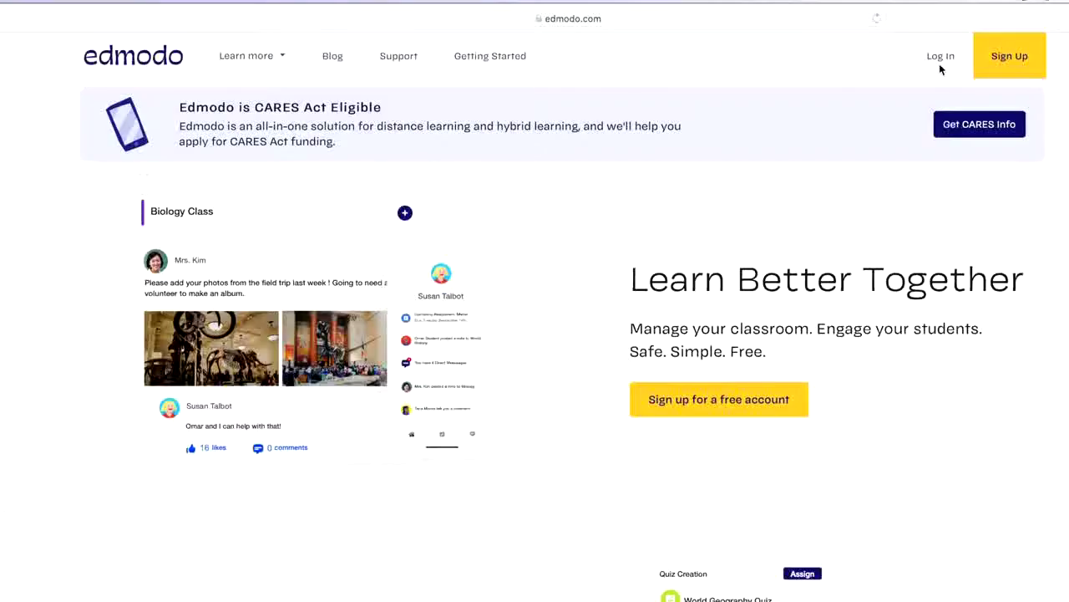
Start signing up for a student account and enter the student's username.
{"action": "left_click", "coordinate": [1010, 59]}
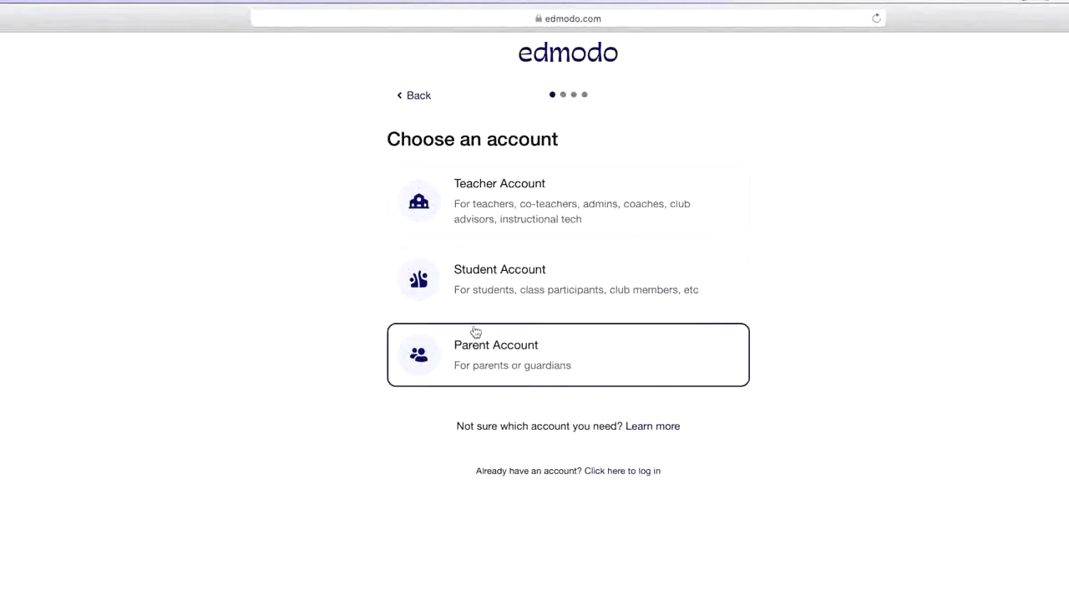
{"action": "left_click", "coordinate": [473, 289]}
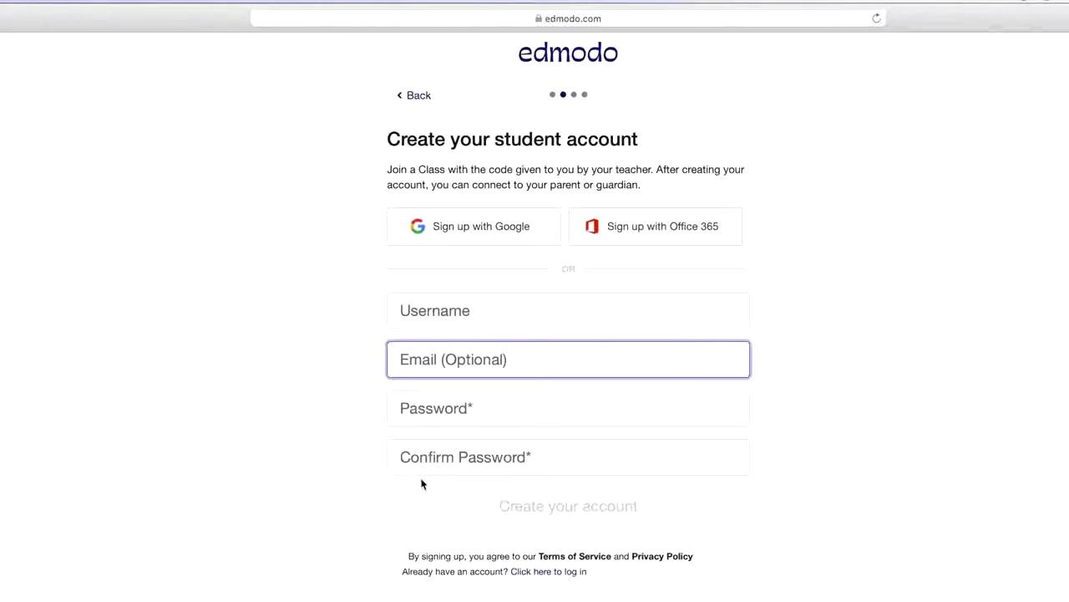
{"action": "left_click", "coordinate": [481, 315]}
{"action": "type", "text": "shalabung"}
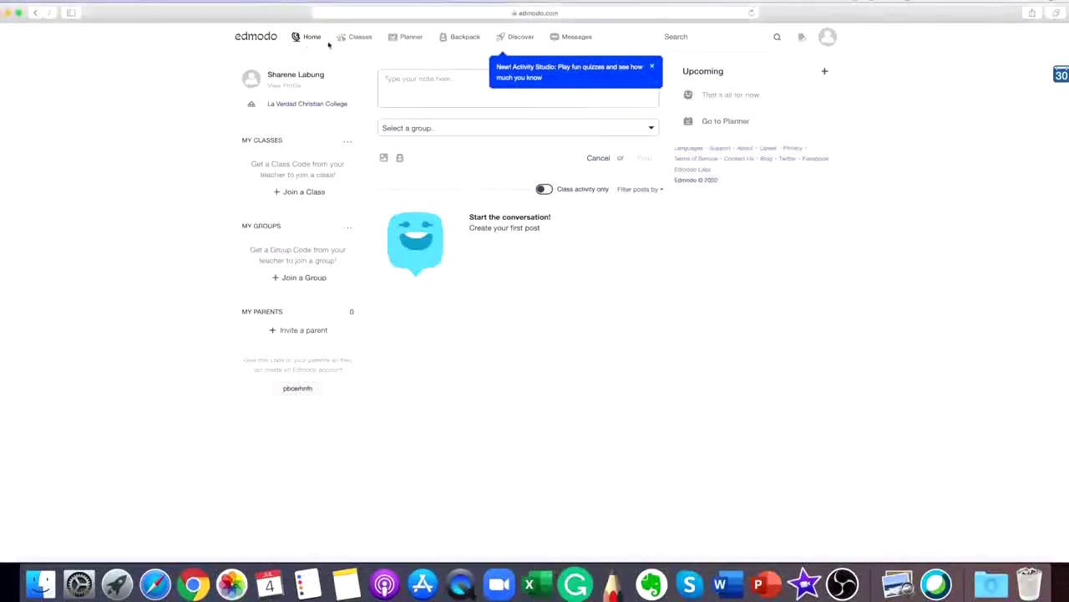
Look at the home page's search field and the notifications list.
{"action": "mouse_move", "coordinate": [362, 46]}
{"action": "left_click", "coordinate": [686, 36]}
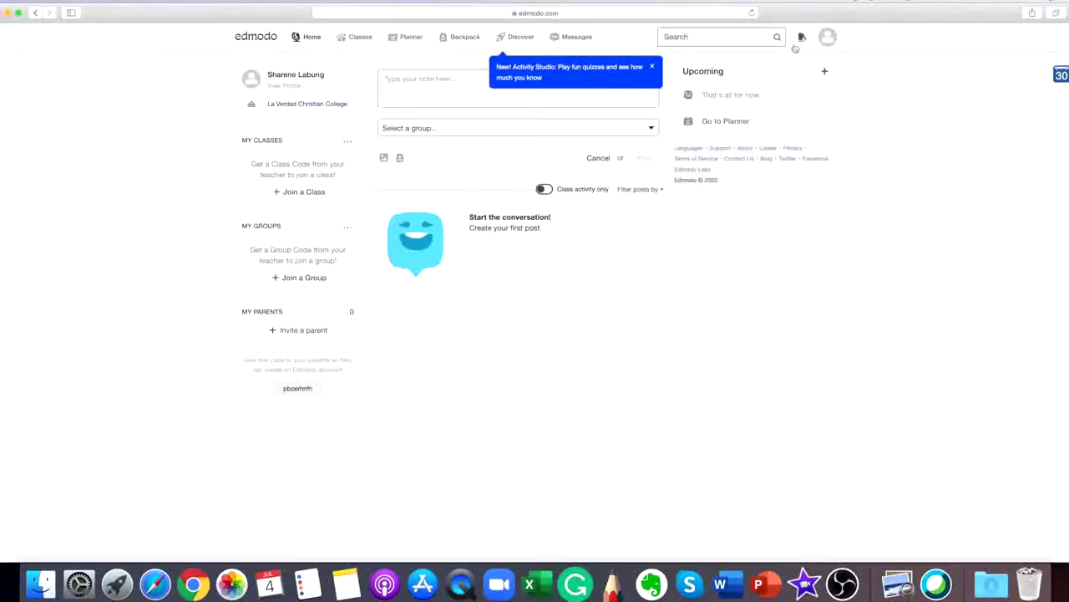
{"action": "left_click", "coordinate": [802, 40]}
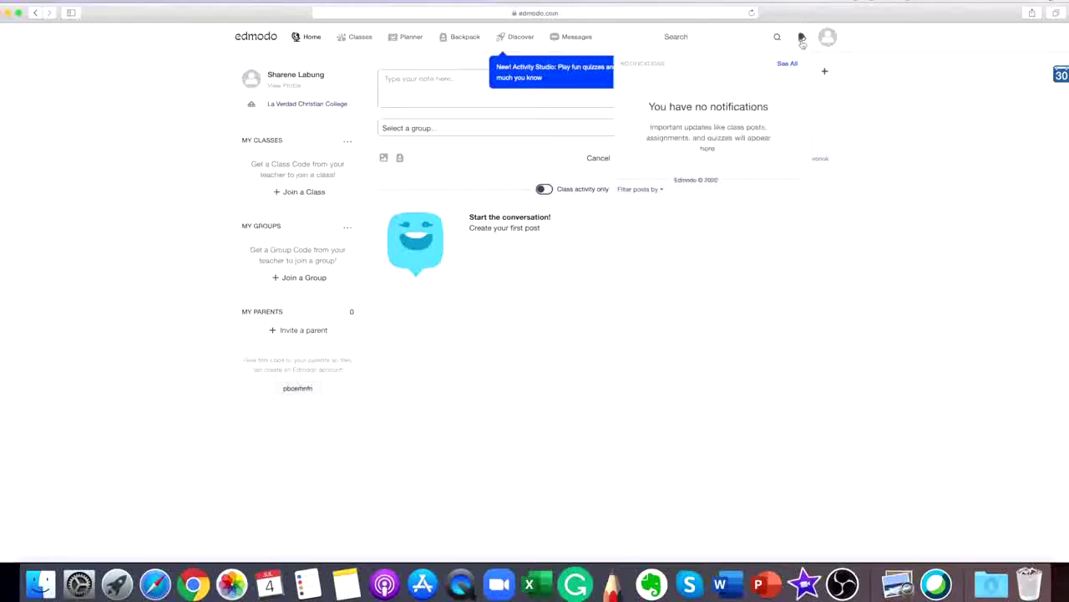
{"action": "left_click", "coordinate": [845, 41]}
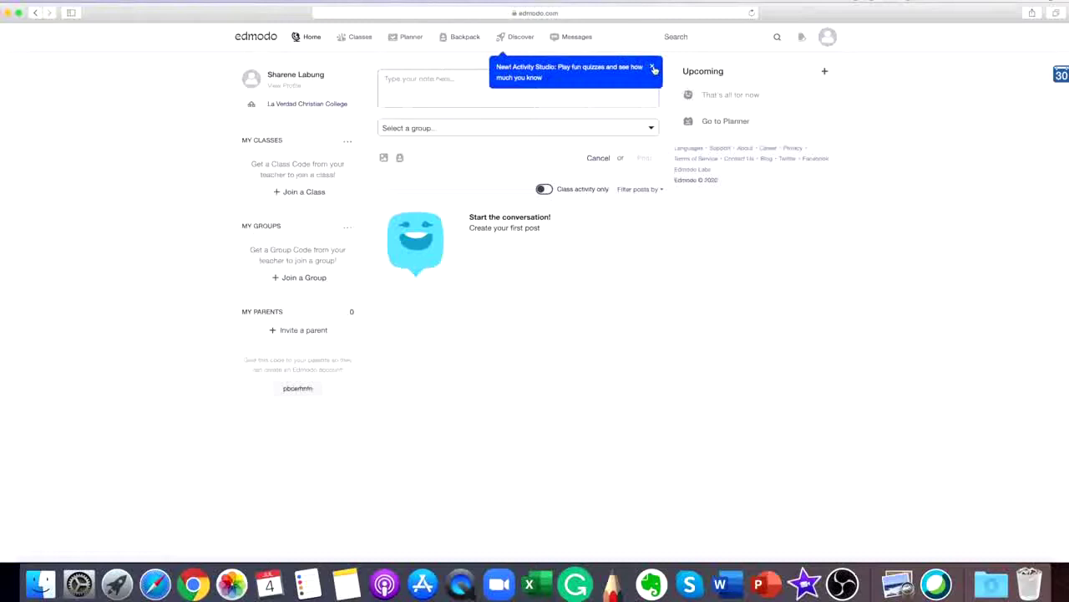
Dismiss the Activity Studio announcement and check the group choices for a new note, leaving the note unposted.
{"action": "left_click", "coordinate": [653, 67]}
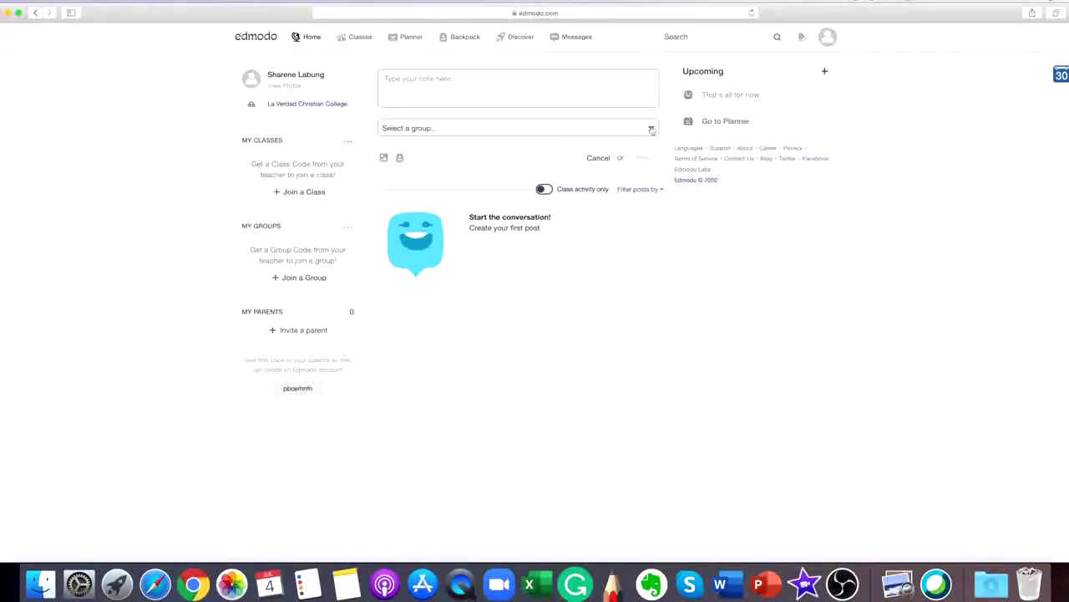
{"action": "left_click", "coordinate": [652, 129]}
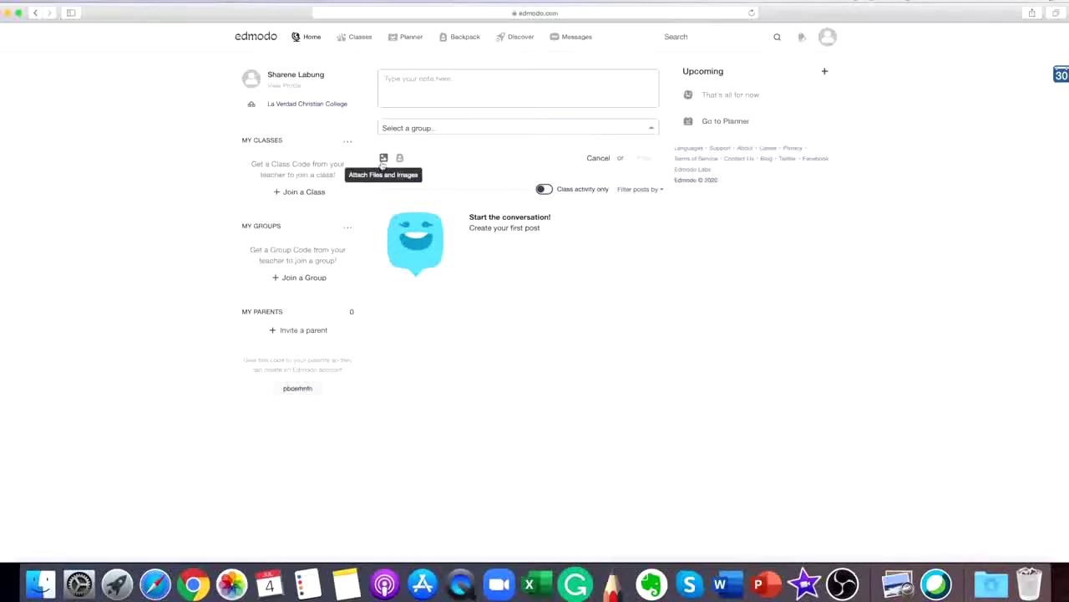
{"action": "left_click", "coordinate": [594, 160]}
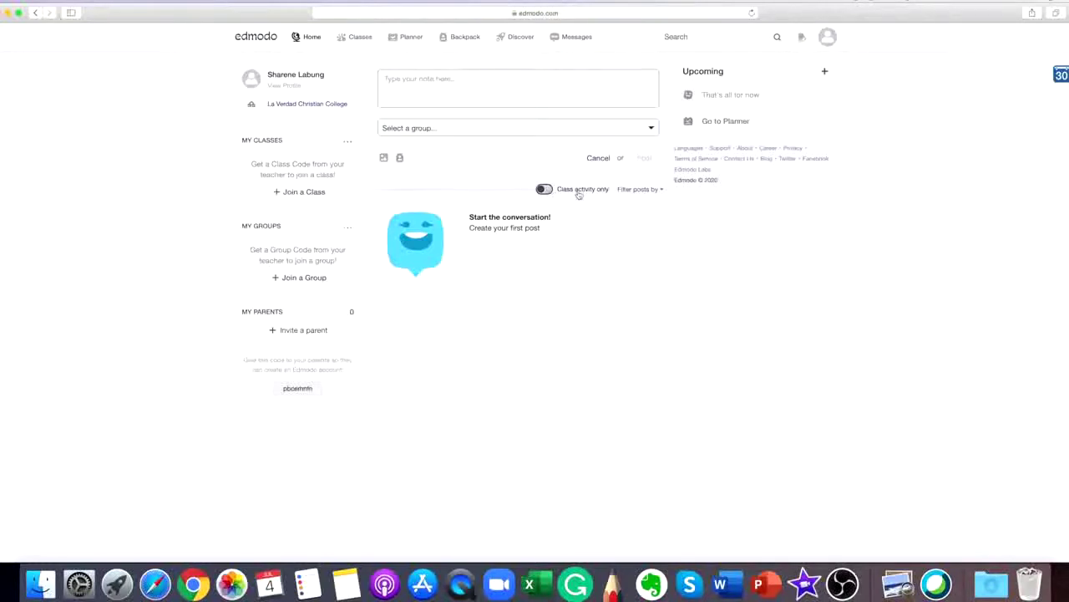
Try the Class activity only switch and view the author and type options for filtering posts.
{"action": "left_click", "coordinate": [544, 190]}
{"action": "left_click", "coordinate": [544, 190]}
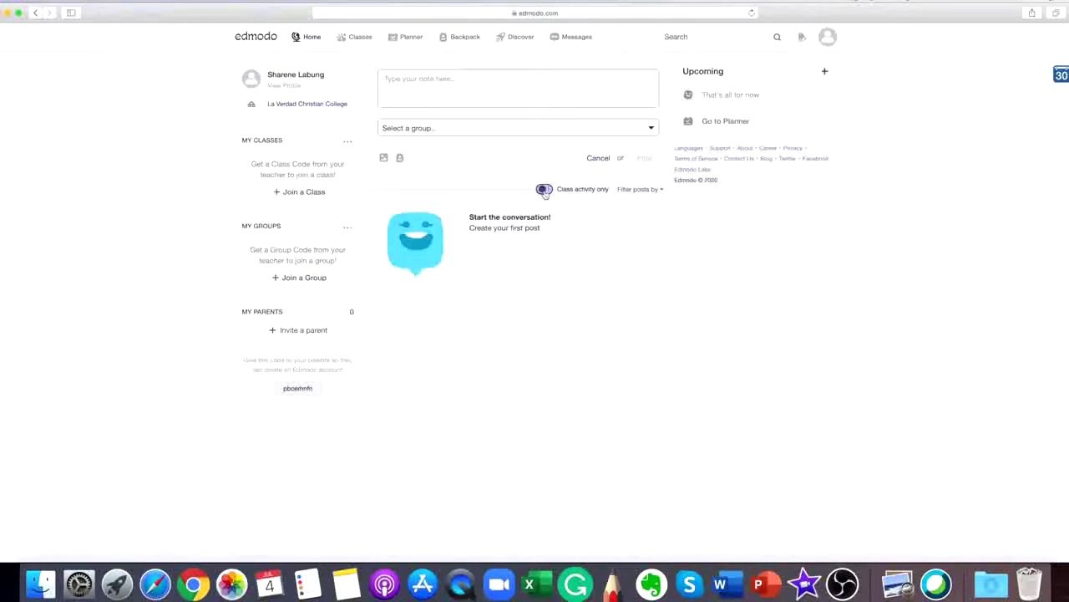
{"action": "left_click", "coordinate": [661, 192]}
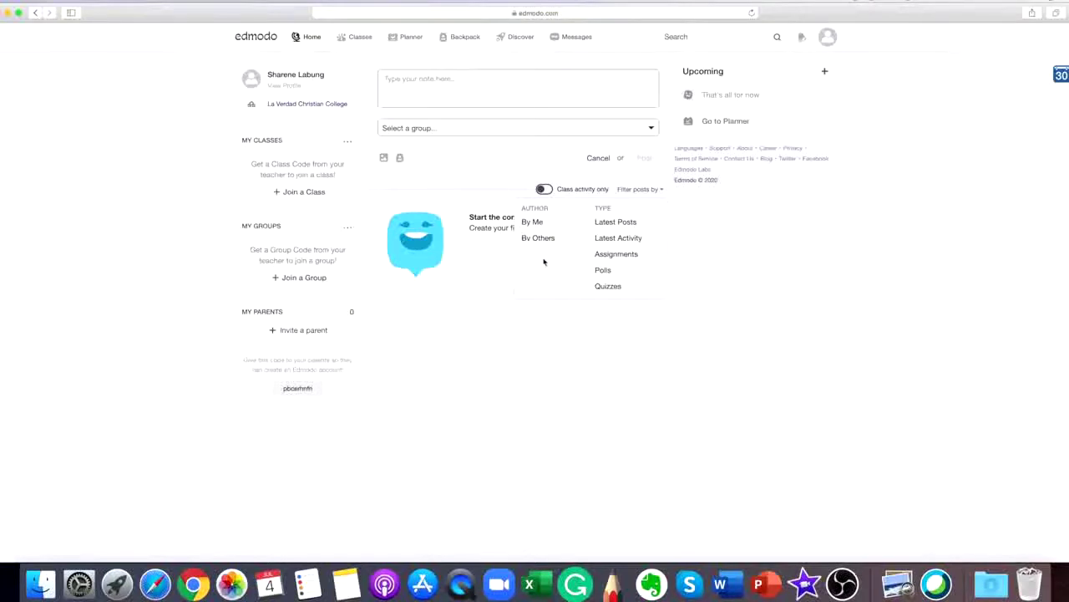
{"action": "left_click", "coordinate": [551, 338]}
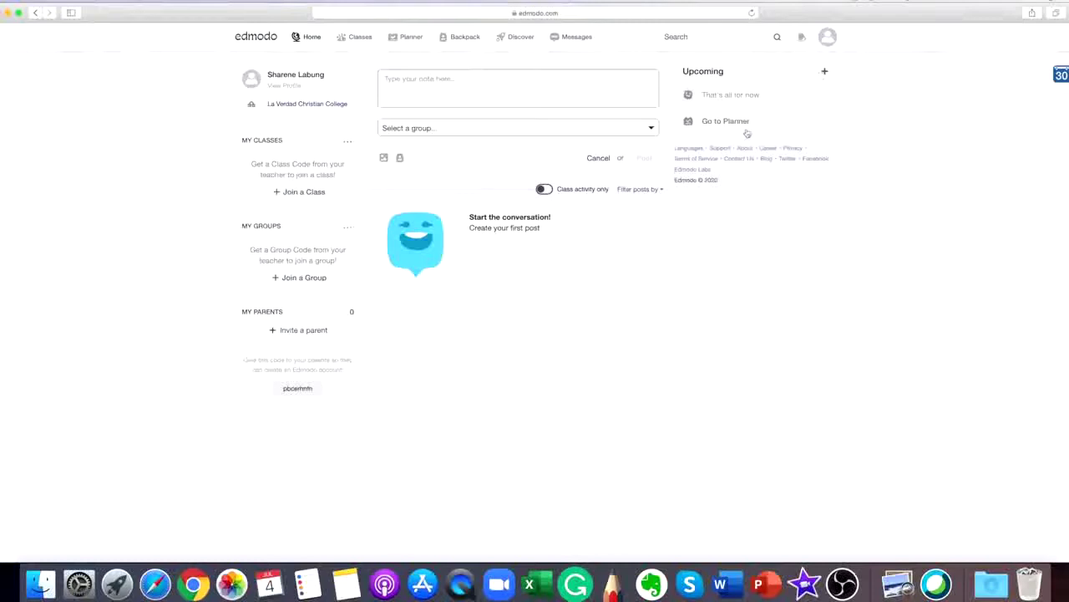
View the due date options for a new upcoming task without creating one.
{"action": "left_click", "coordinate": [824, 74]}
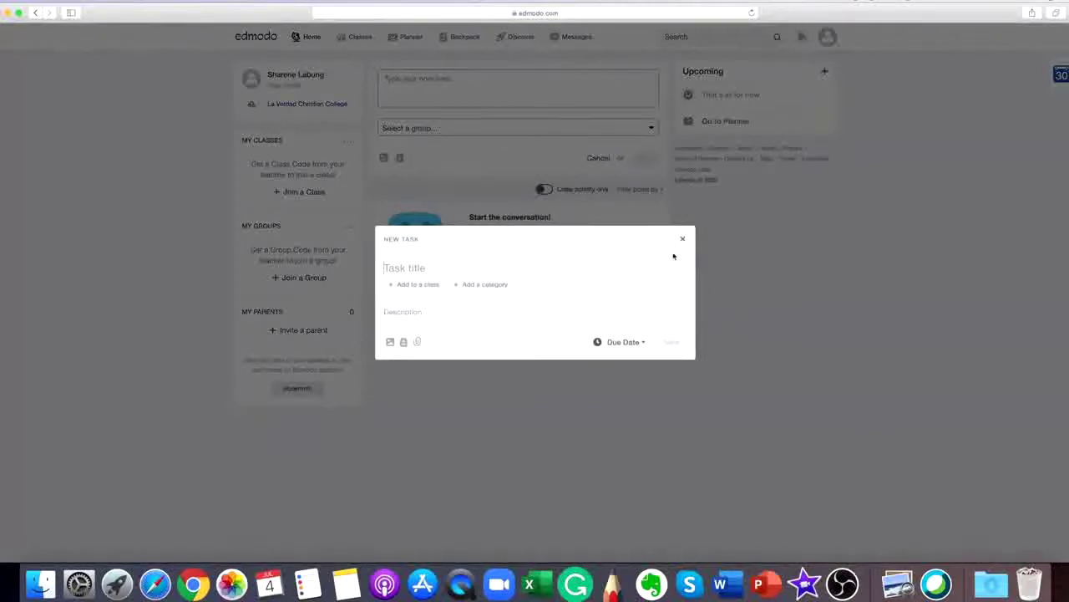
{"action": "left_click", "coordinate": [644, 344]}
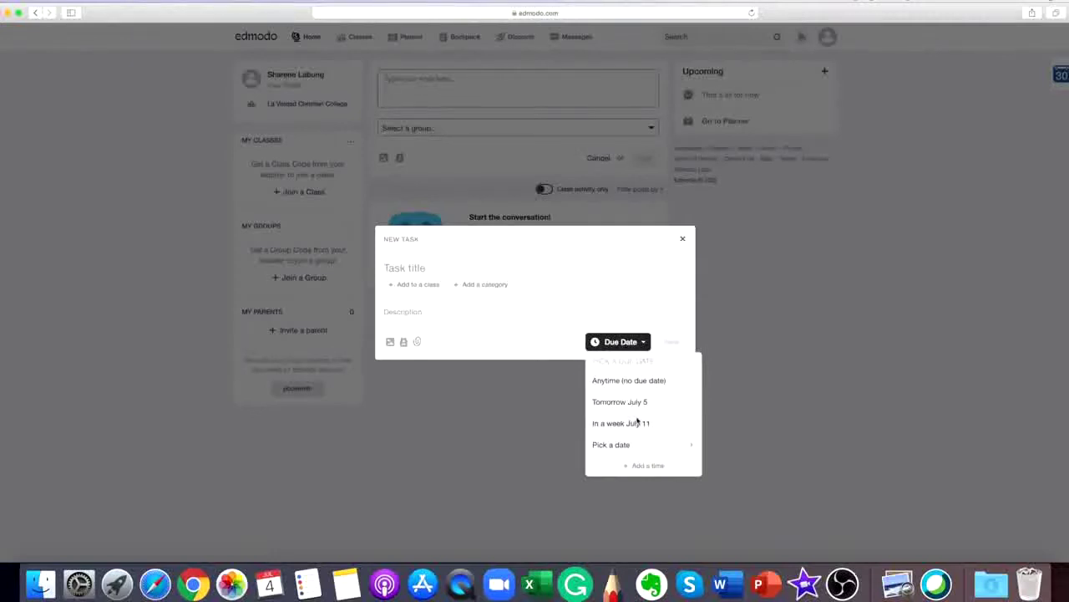
{"action": "left_click", "coordinate": [717, 296]}
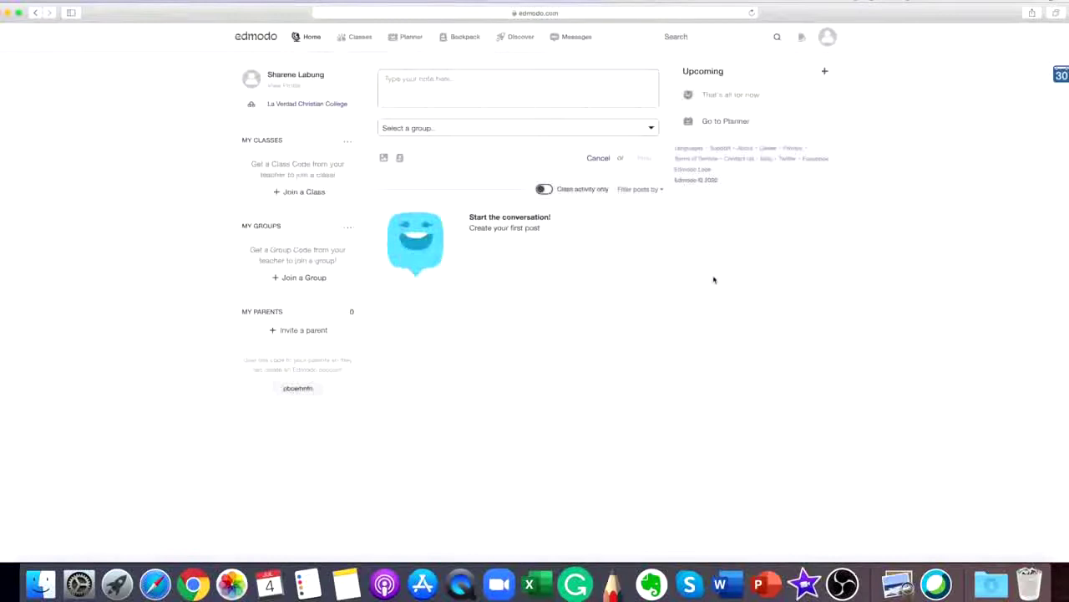
Draft a trial task titled "dfddg" with the description "fgfgfg" and discard it without attaching a file.
{"action": "left_click", "coordinate": [824, 73]}
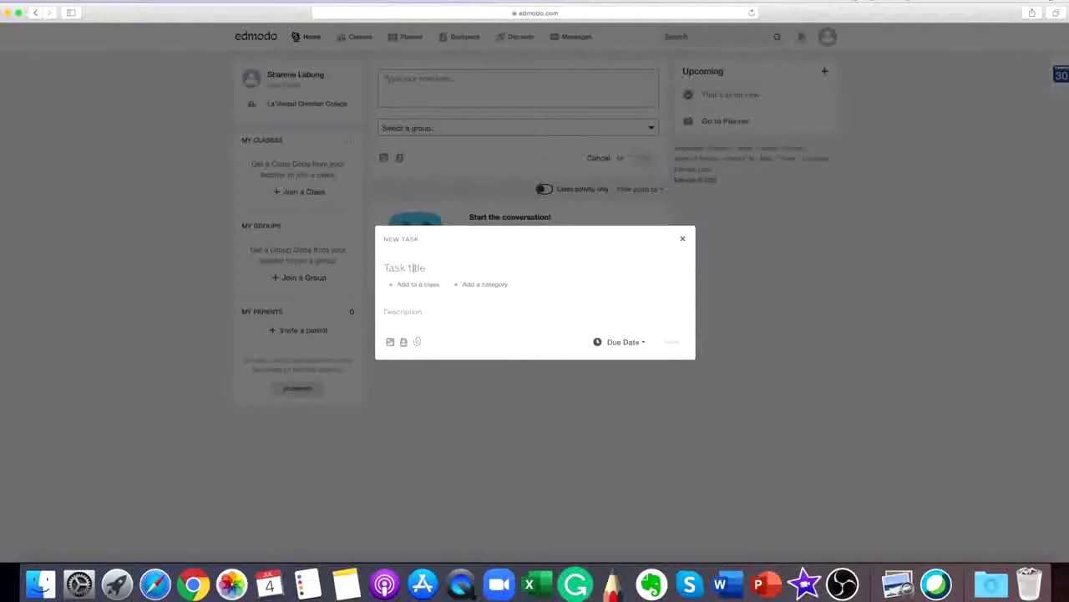
{"action": "type", "text": "dfddg"}
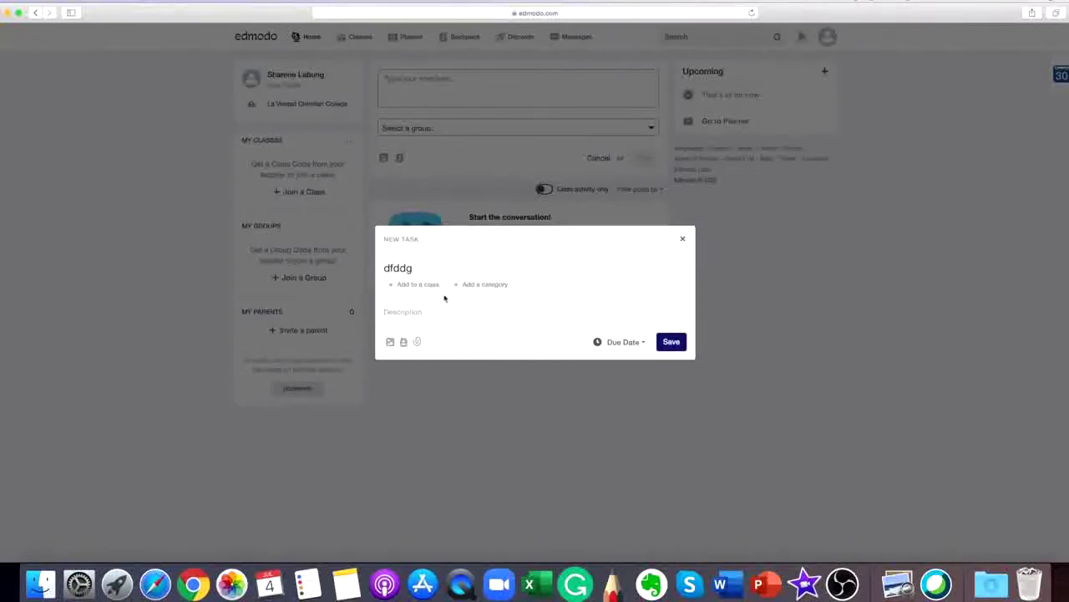
{"action": "left_click", "coordinate": [402, 314]}
{"action": "type", "text": "fgfgfg"}
{"action": "left_click", "coordinate": [389, 341]}
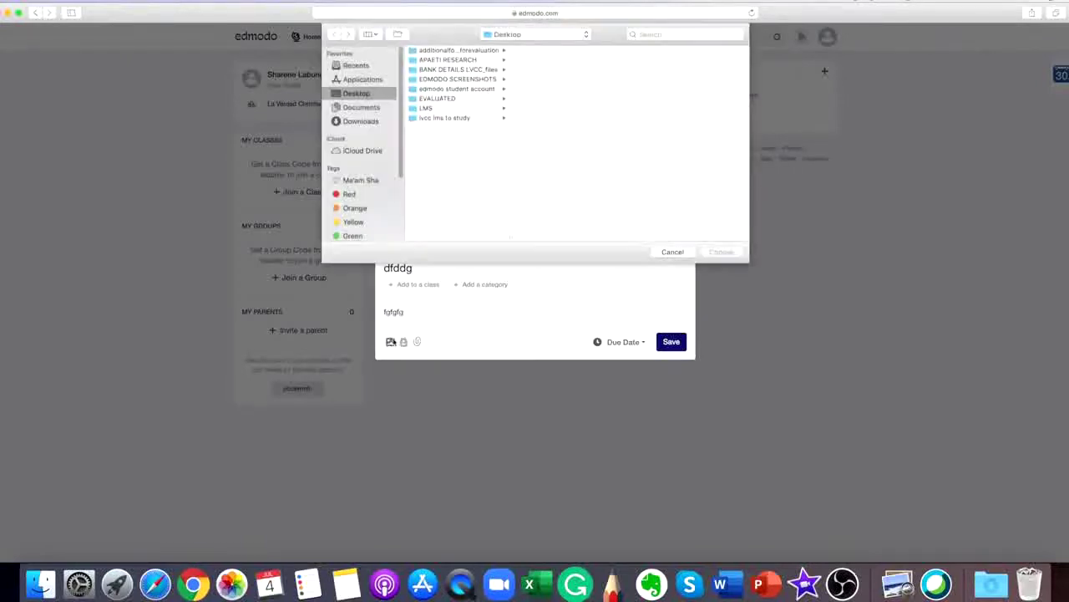
{"action": "left_click", "coordinate": [658, 253]}
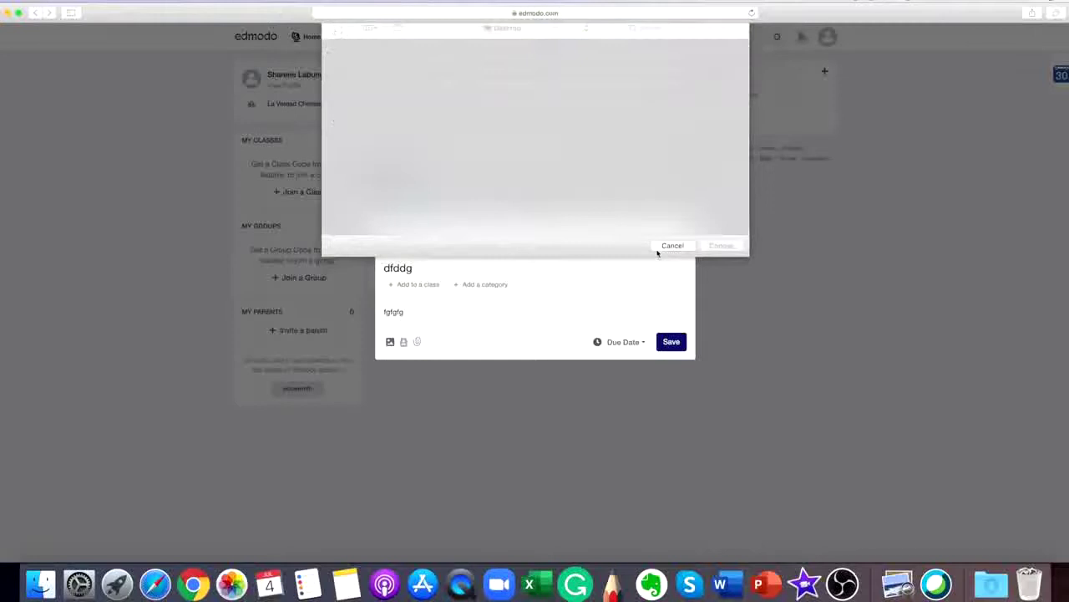
{"action": "left_click", "coordinate": [682, 240]}
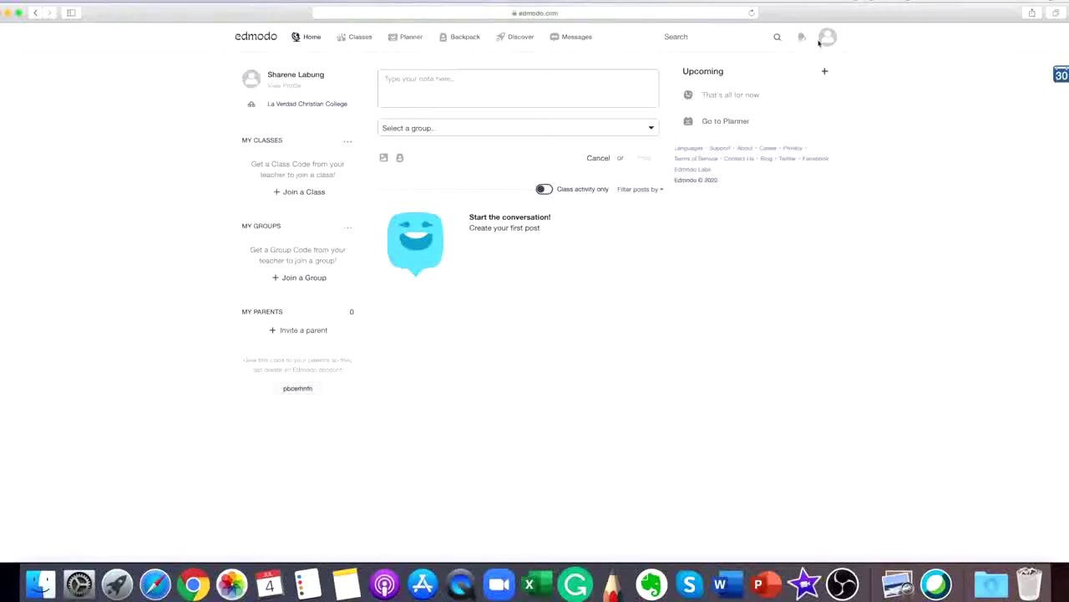
Request to join a class from the Classes page by pasting the class code.
{"action": "mouse_move", "coordinate": [354, 39]}
{"action": "left_click", "coordinate": [358, 40]}
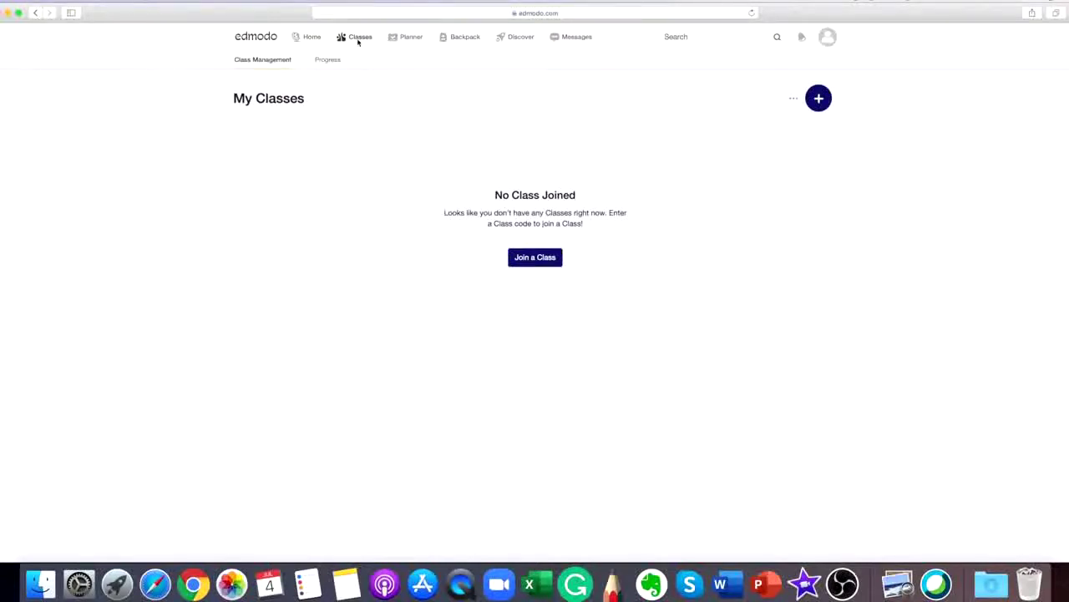
{"action": "left_click", "coordinate": [539, 260]}
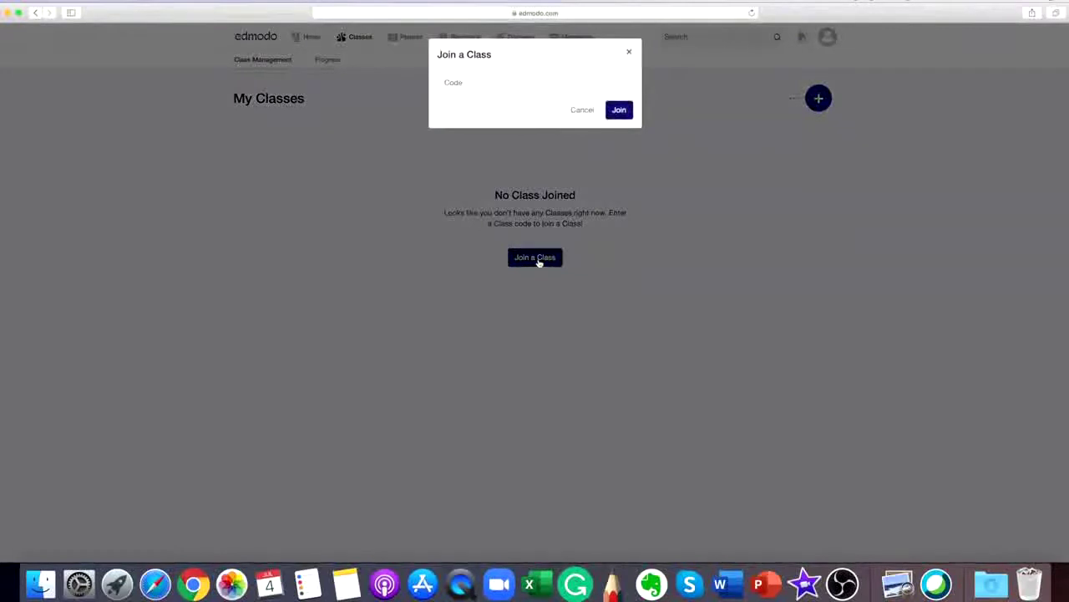
{"action": "left_click", "coordinate": [466, 83]}
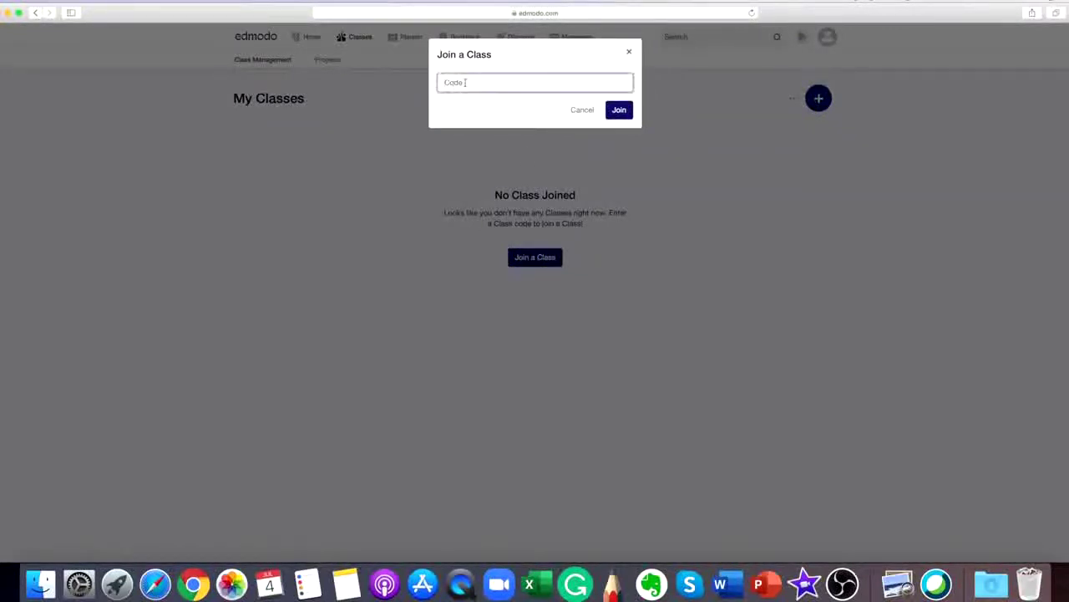
{"action": "right_click", "coordinate": [465, 82]}
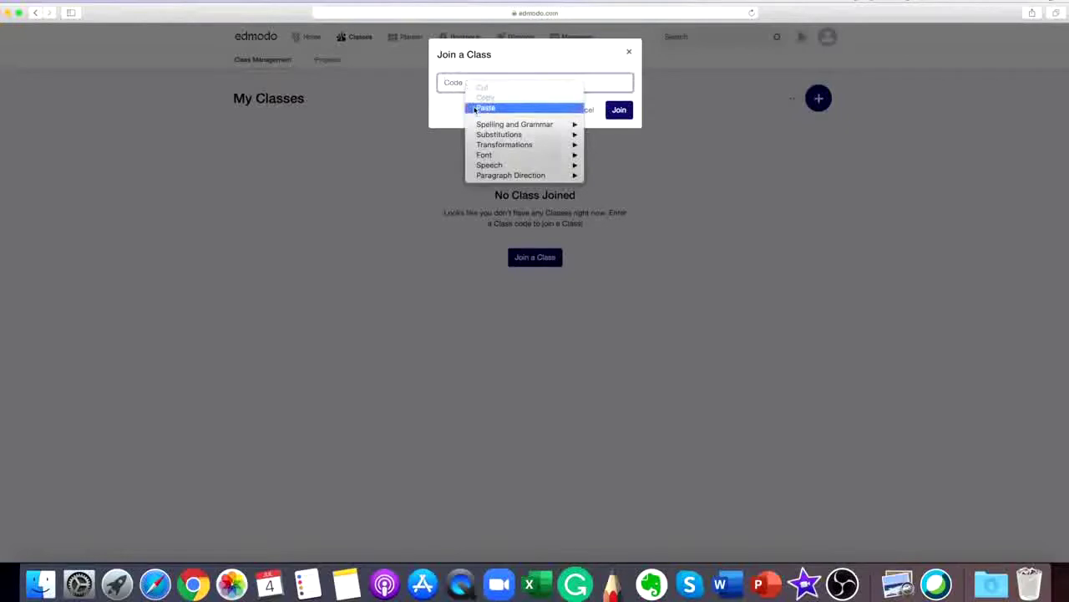
{"action": "left_click", "coordinate": [475, 105]}
{"action": "left_click", "coordinate": [618, 112]}
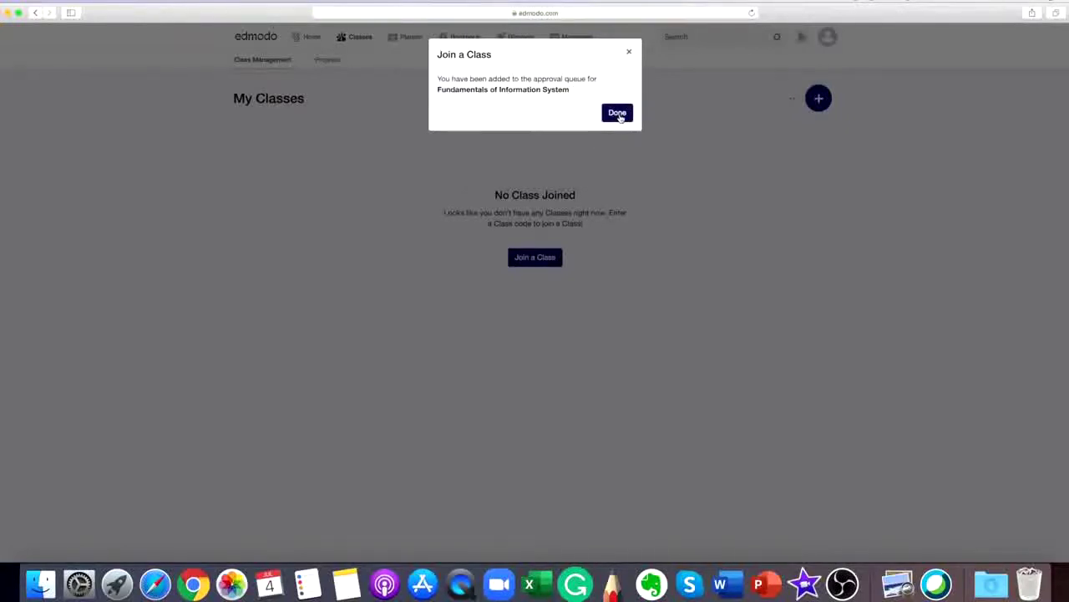
{"action": "left_click", "coordinate": [618, 114]}
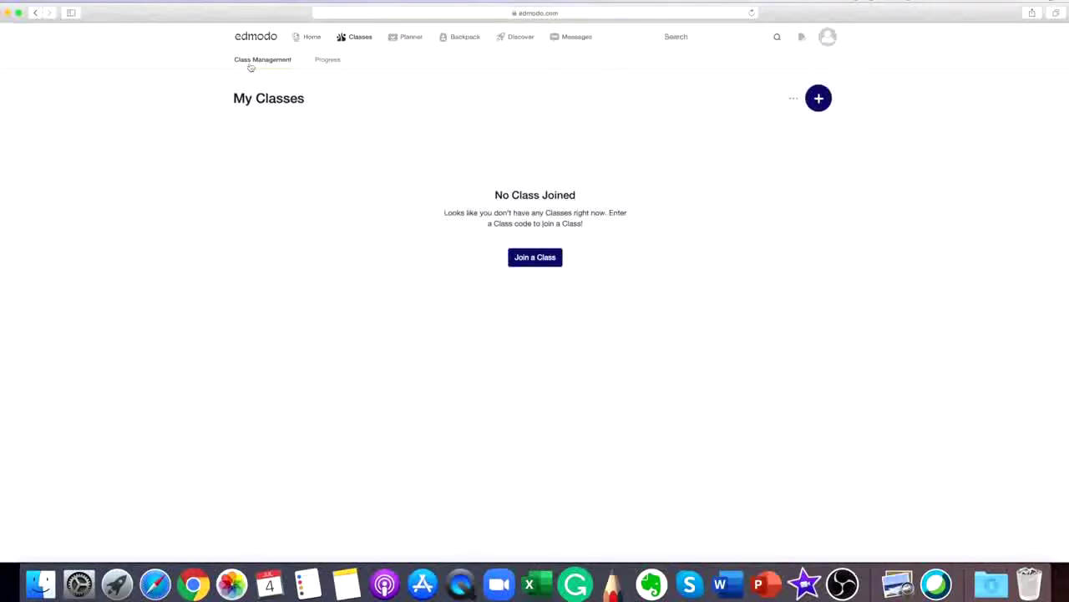
Look at the class Progress page and the Planner's settings.
{"action": "left_click", "coordinate": [328, 62]}
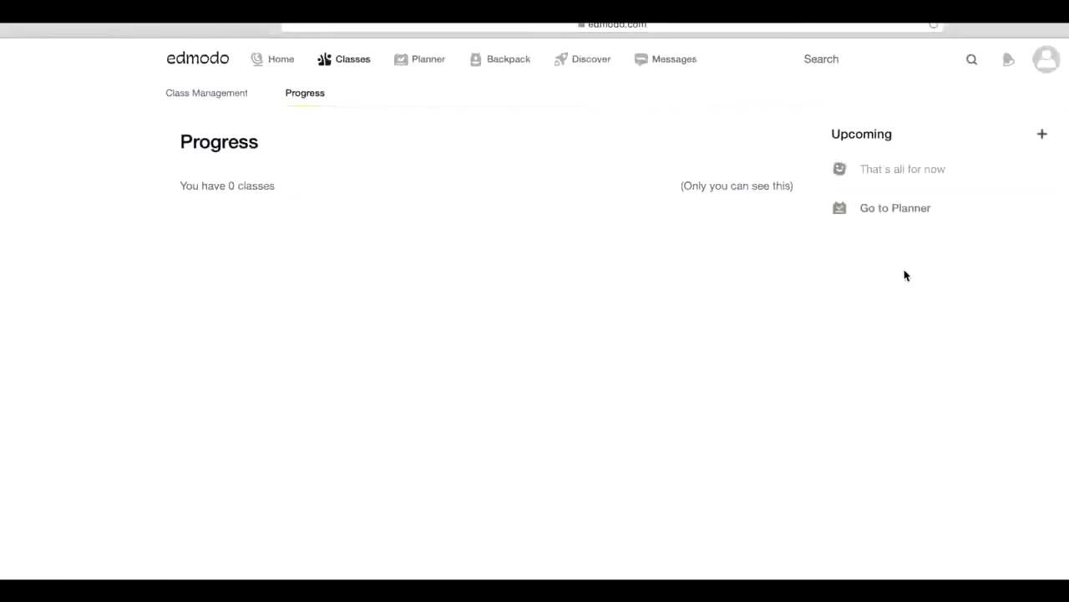
{"action": "left_click", "coordinate": [423, 59]}
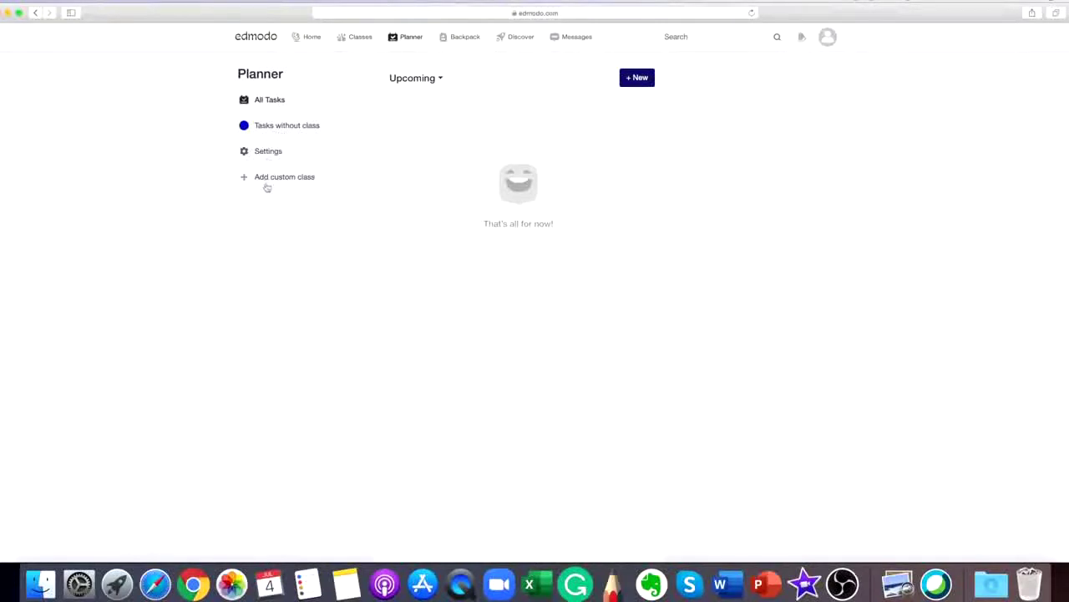
{"action": "left_click", "coordinate": [269, 153]}
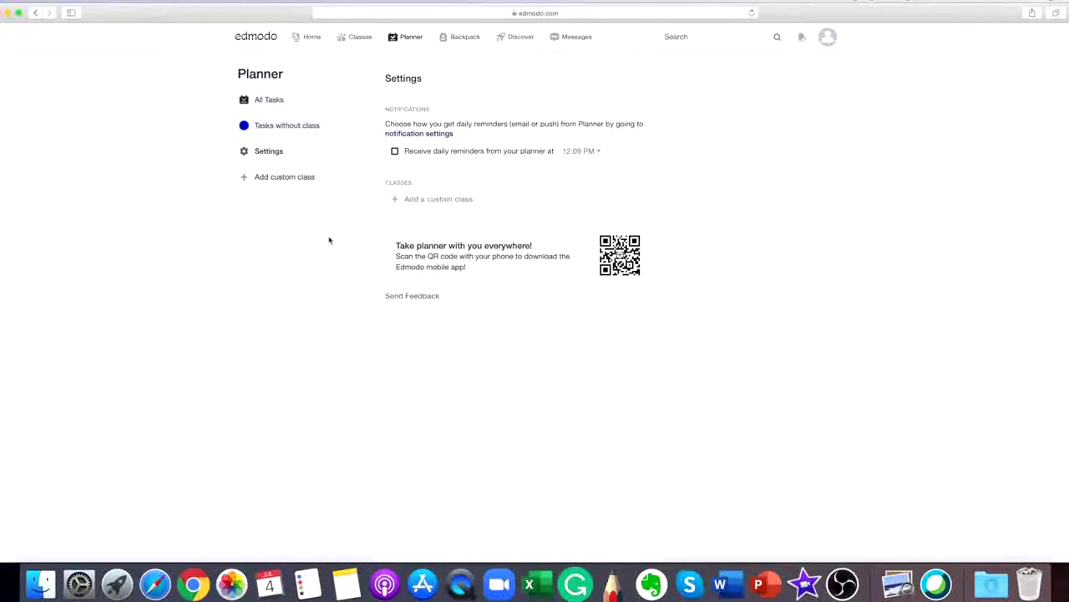
Create a folder named "Fundamentals of IS" in the Backpack.
{"action": "left_click", "coordinate": [466, 39]}
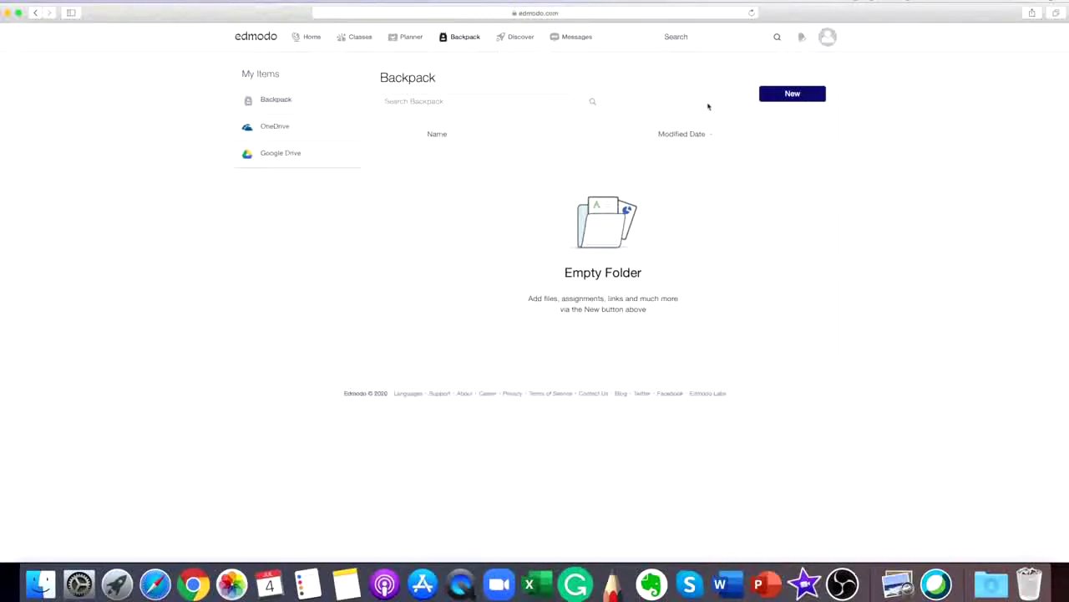
{"action": "left_click", "coordinate": [793, 95]}
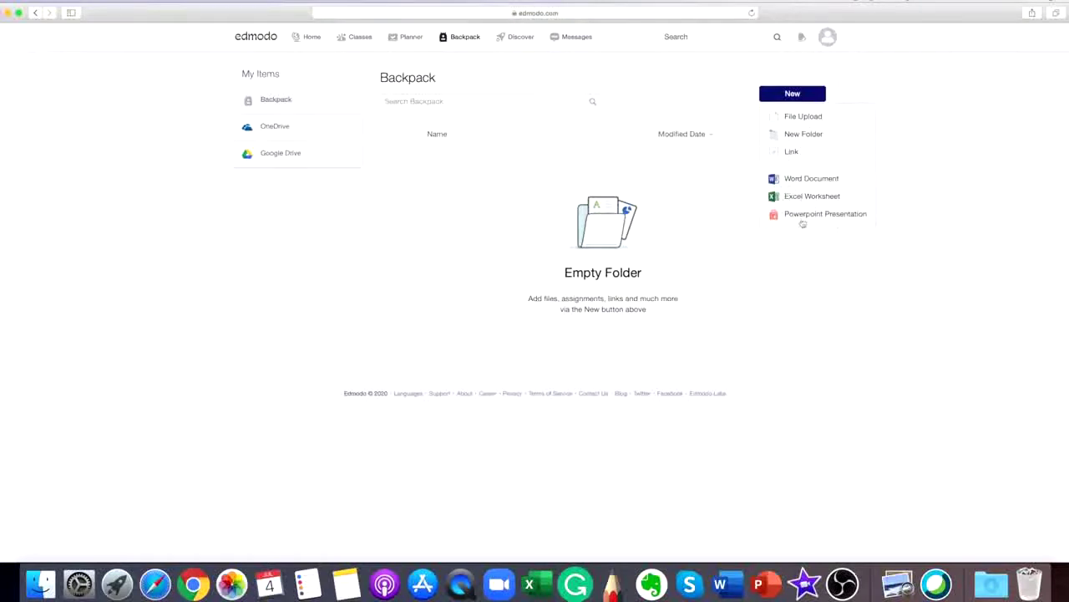
{"action": "left_click", "coordinate": [798, 142]}
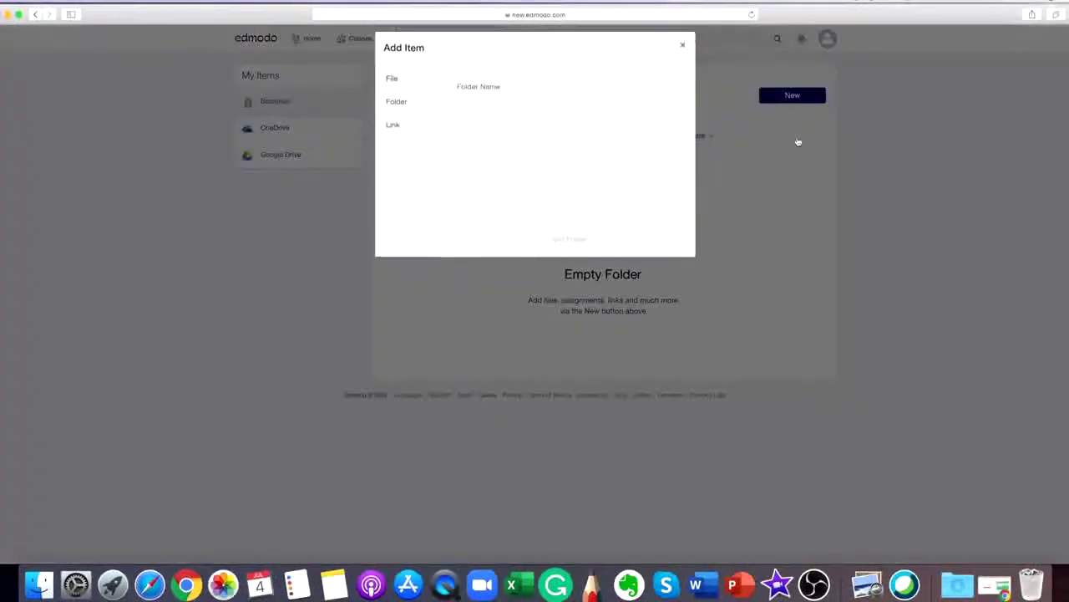
{"action": "left_click", "coordinate": [598, 97]}
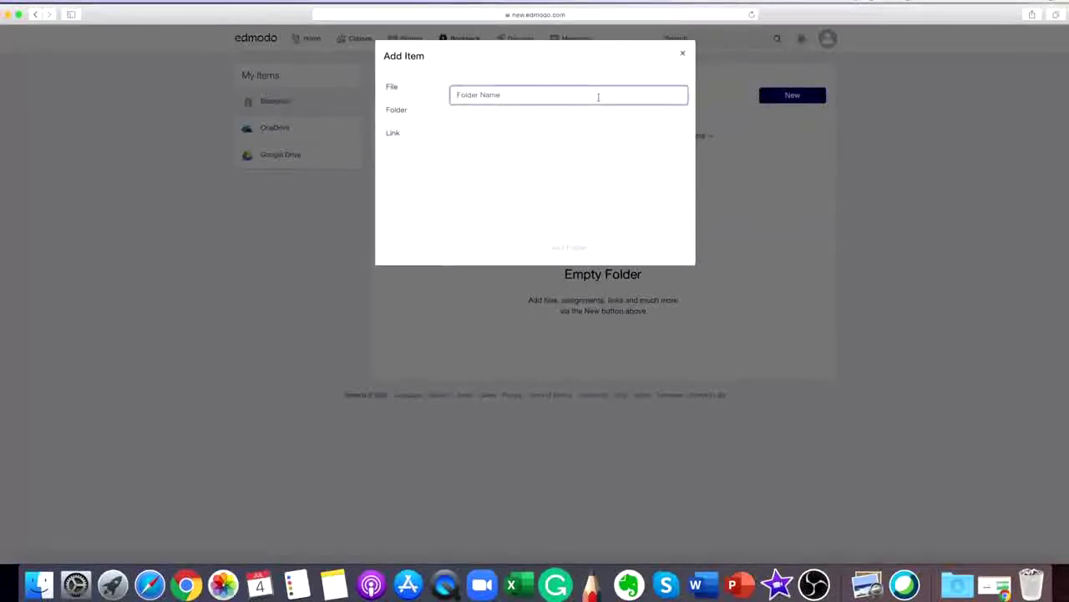
{"action": "type", "text": "Fun"}
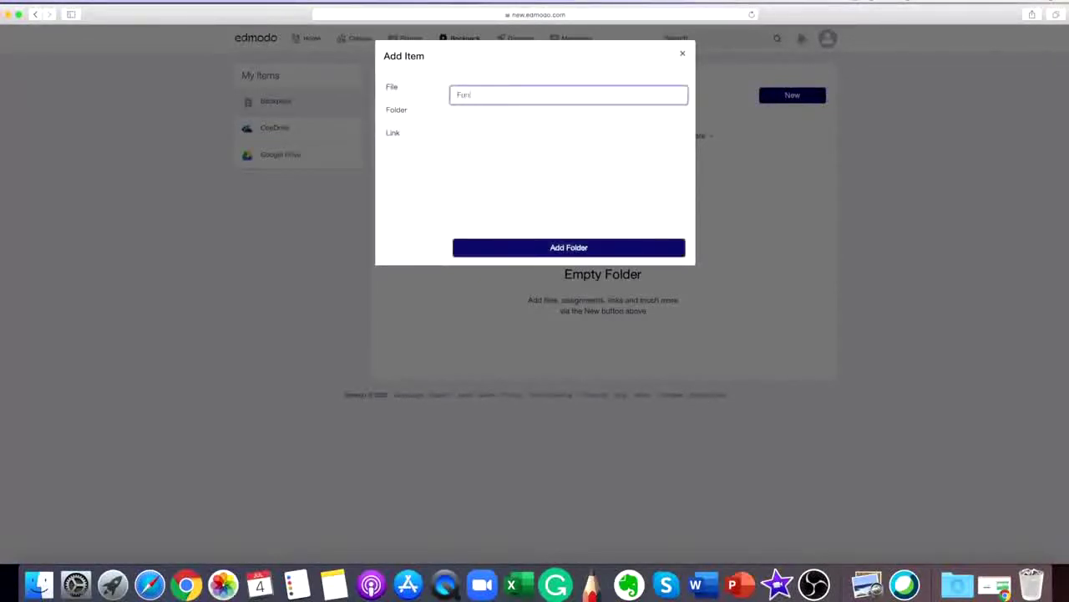
{"action": "type", "text": "damentals of IS"}
{"action": "left_click", "coordinate": [577, 250]}
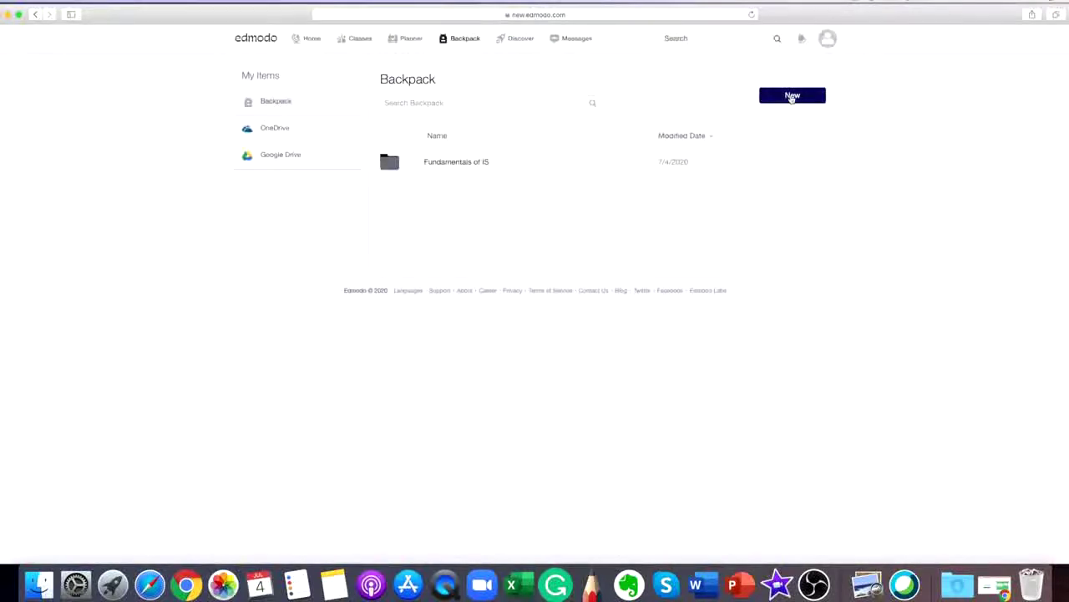
Create a folder named "Professional Skills" in the Backpack.
{"action": "left_click", "coordinate": [792, 96]}
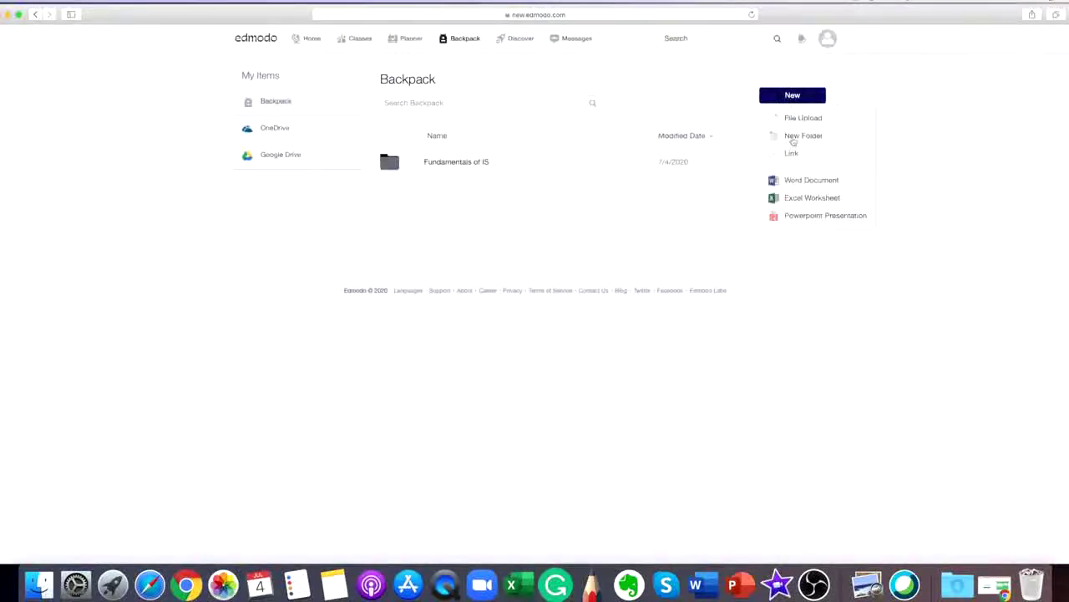
{"action": "left_click", "coordinate": [794, 141]}
{"action": "left_click", "coordinate": [558, 99]}
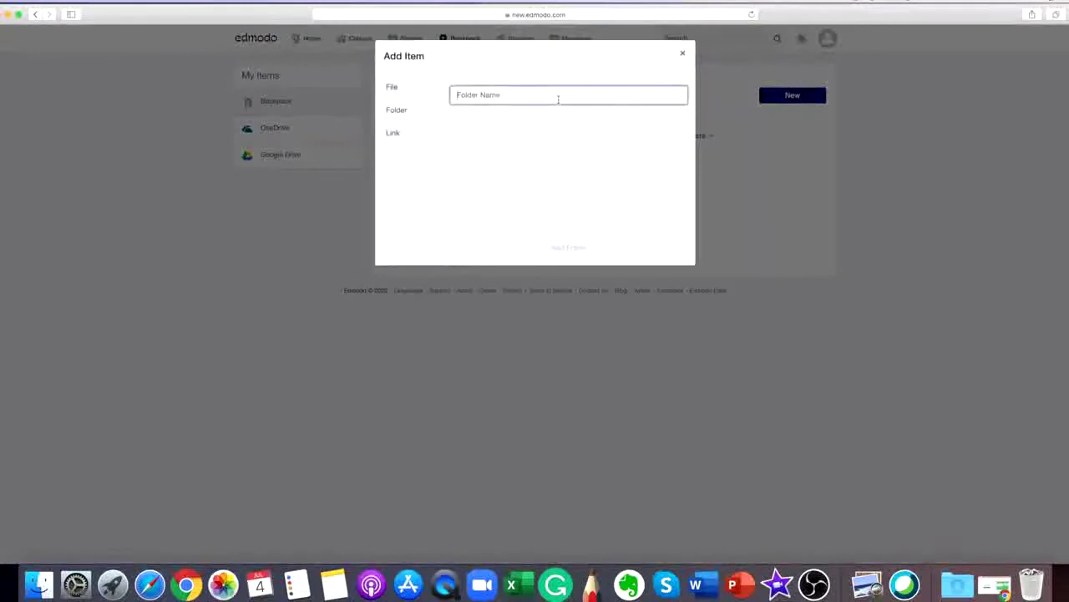
{"action": "type", "text": "Prof"}
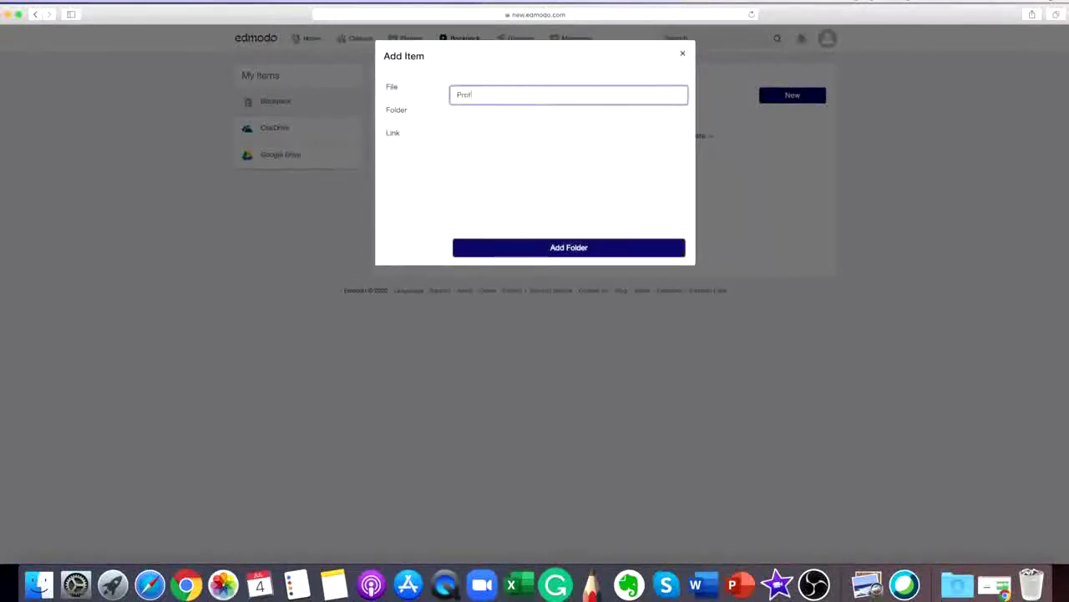
{"action": "type", "text": "essional Skills"}
{"action": "left_click", "coordinate": [556, 246]}
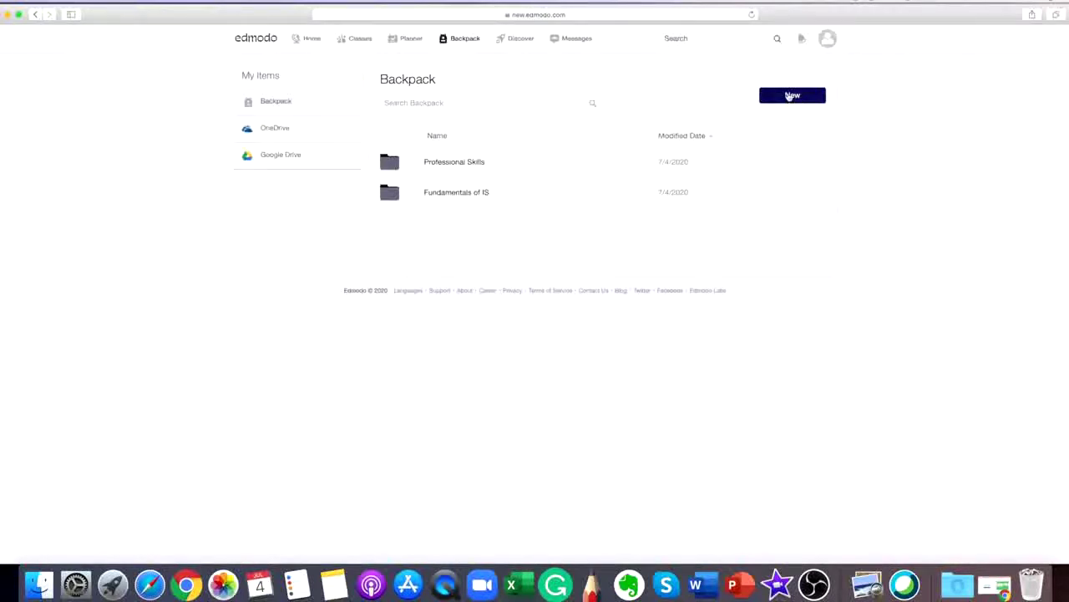
Create a folder named "Personal Files" in the Backpack.
{"action": "left_click", "coordinate": [788, 97]}
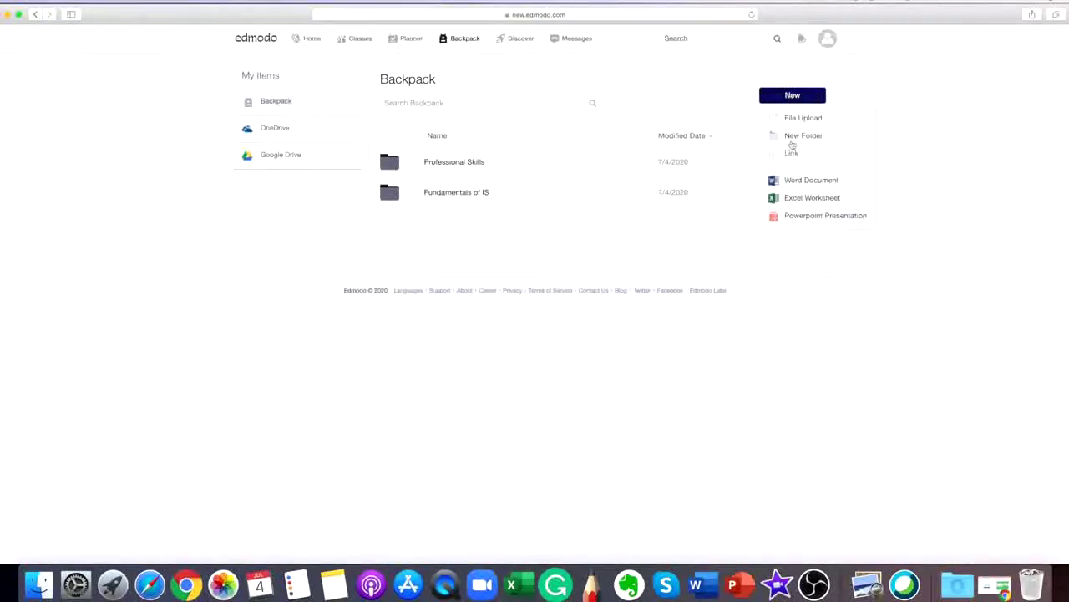
{"action": "left_click", "coordinate": [793, 139]}
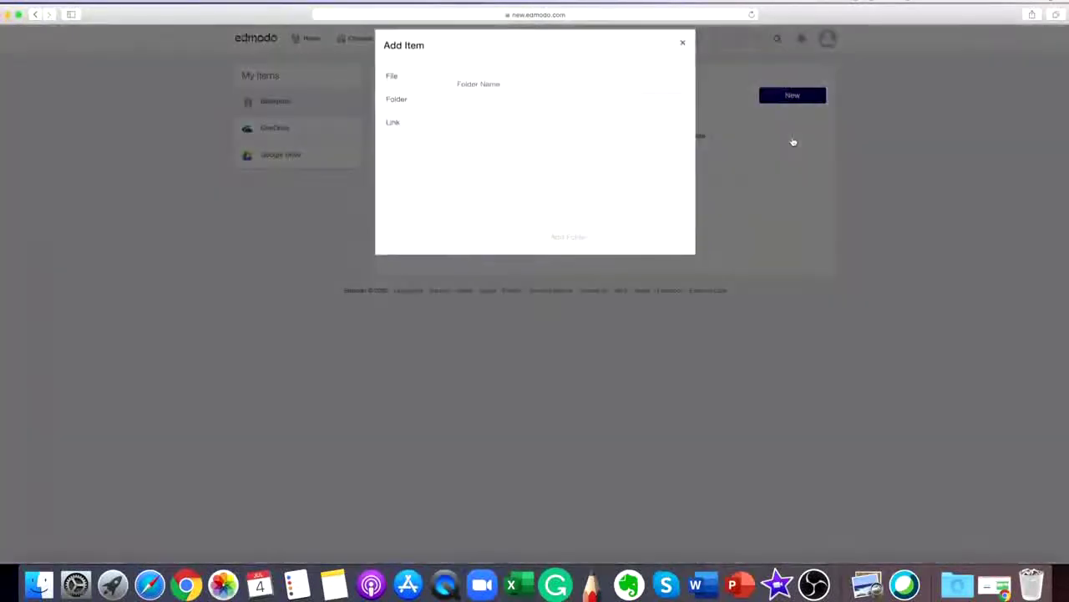
{"action": "left_click", "coordinate": [549, 97]}
{"action": "type", "text": "Person"}
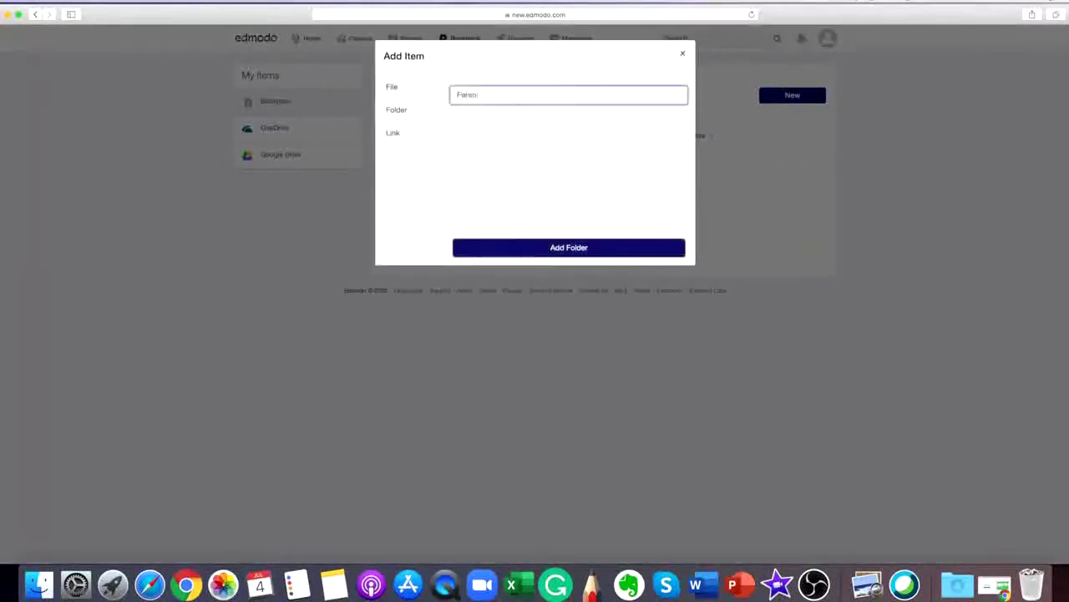
{"action": "type", "text": "al Files"}
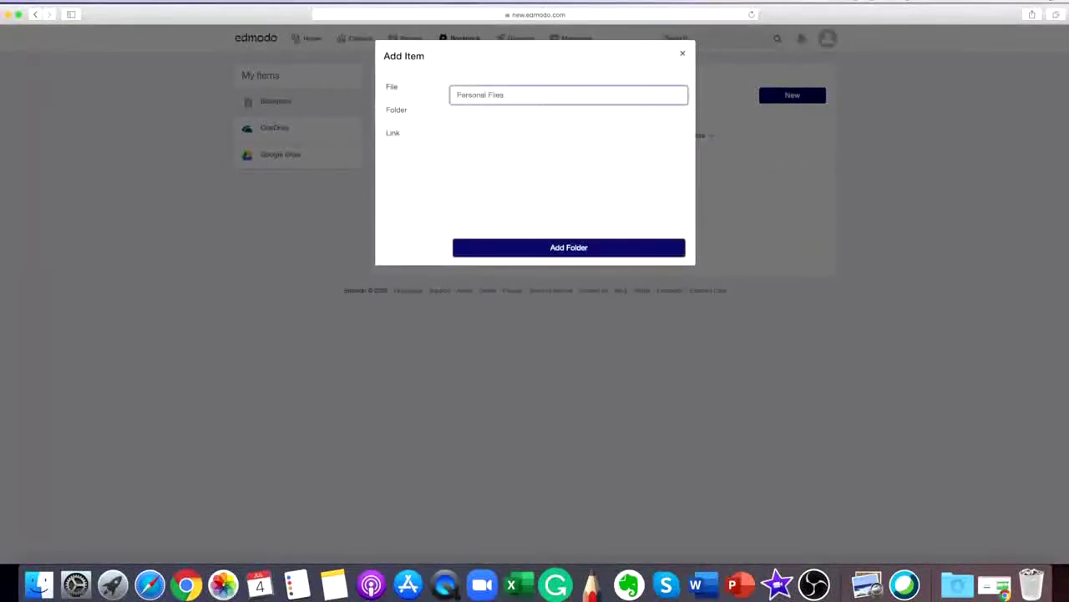
{"action": "left_click", "coordinate": [566, 248]}
Create a folder named "AIM" in the Backpack.
{"action": "left_click", "coordinate": [785, 103]}
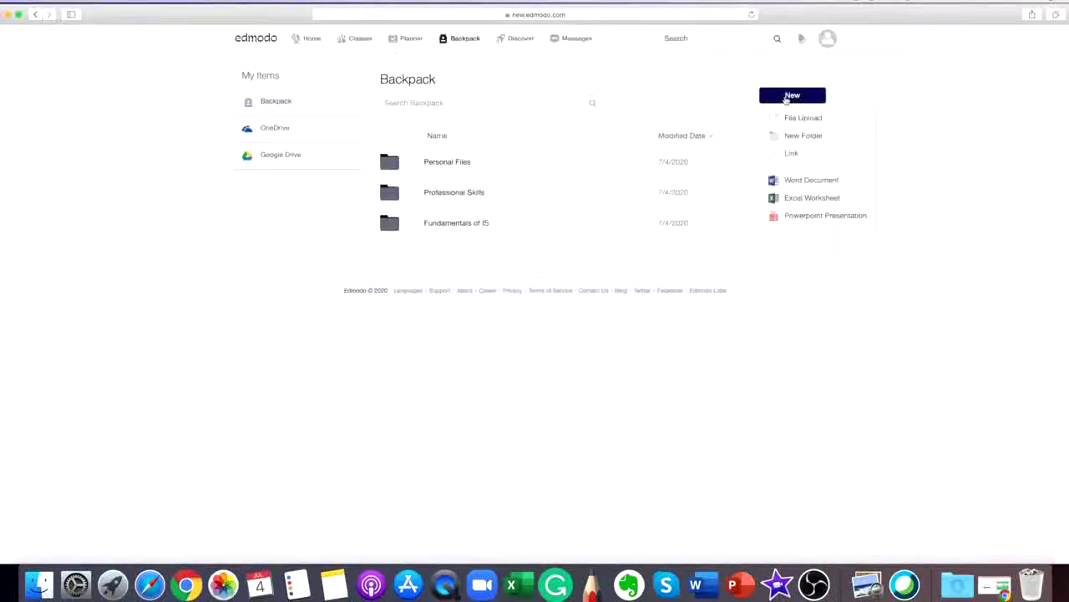
{"action": "left_click", "coordinate": [794, 139]}
{"action": "left_click", "coordinate": [477, 95]}
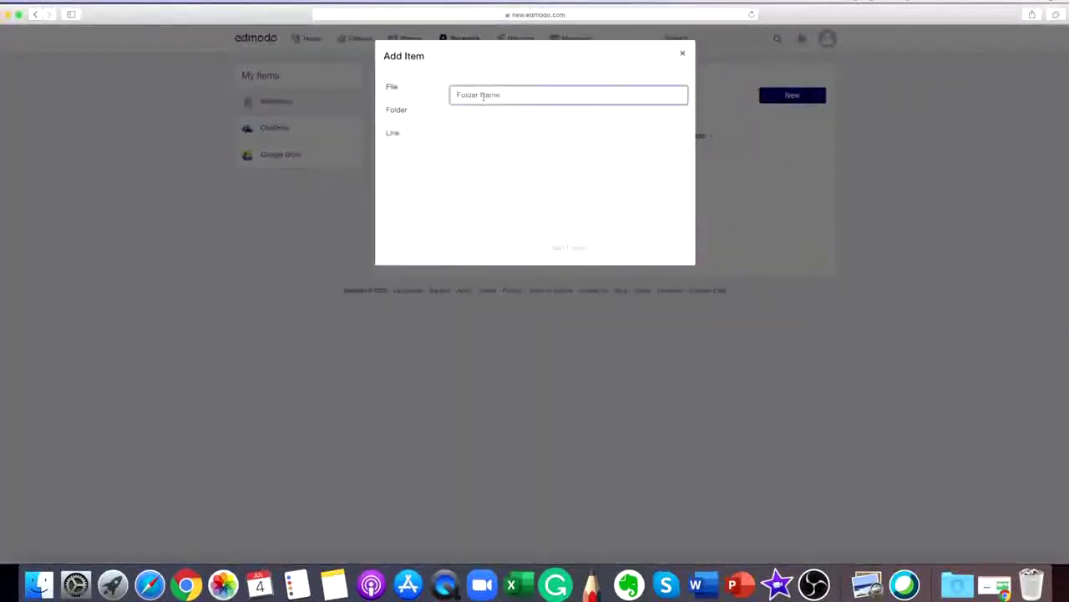
{"action": "type", "text": "AIM"}
{"action": "left_click", "coordinate": [530, 247]}
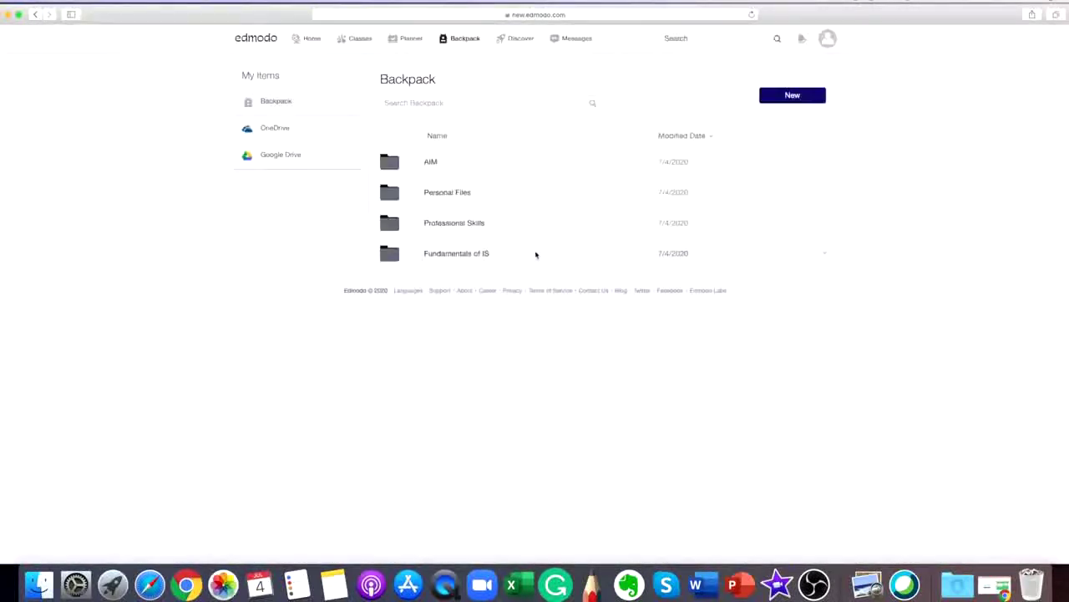
Go into the "Fundamentals of IS" folder and look at the option for uploading a file to it.
{"action": "left_click", "coordinate": [445, 253]}
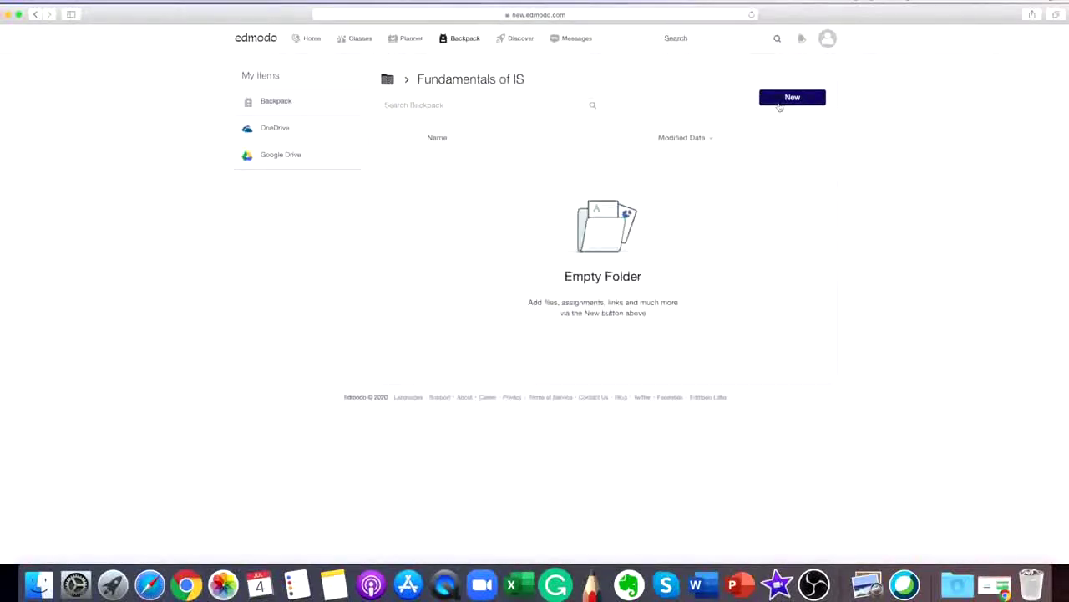
{"action": "left_click", "coordinate": [792, 101]}
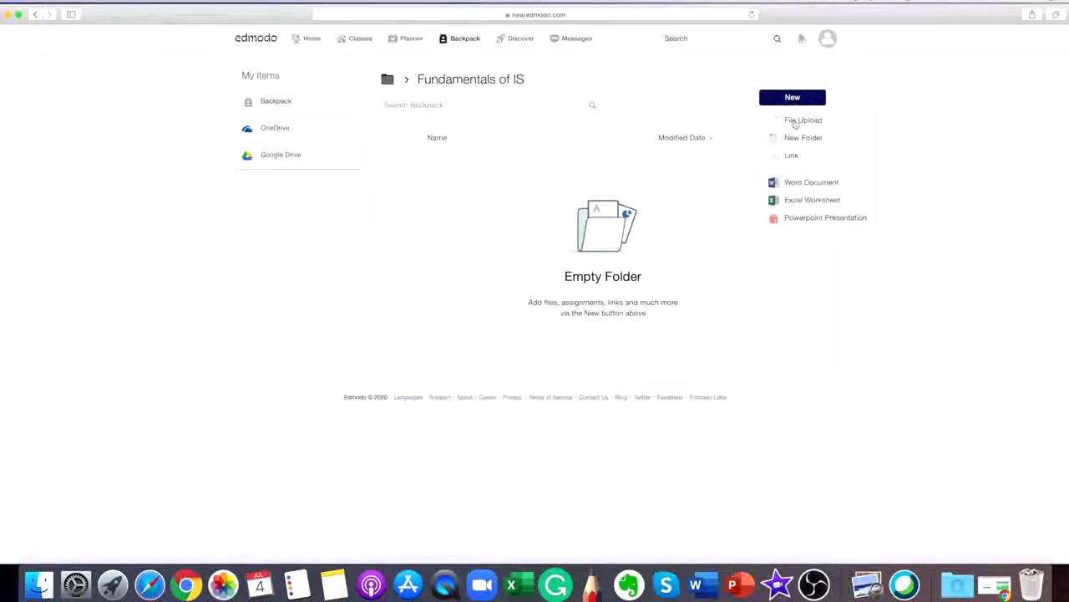
{"action": "left_click", "coordinate": [794, 122]}
{"action": "left_click", "coordinate": [469, 102]}
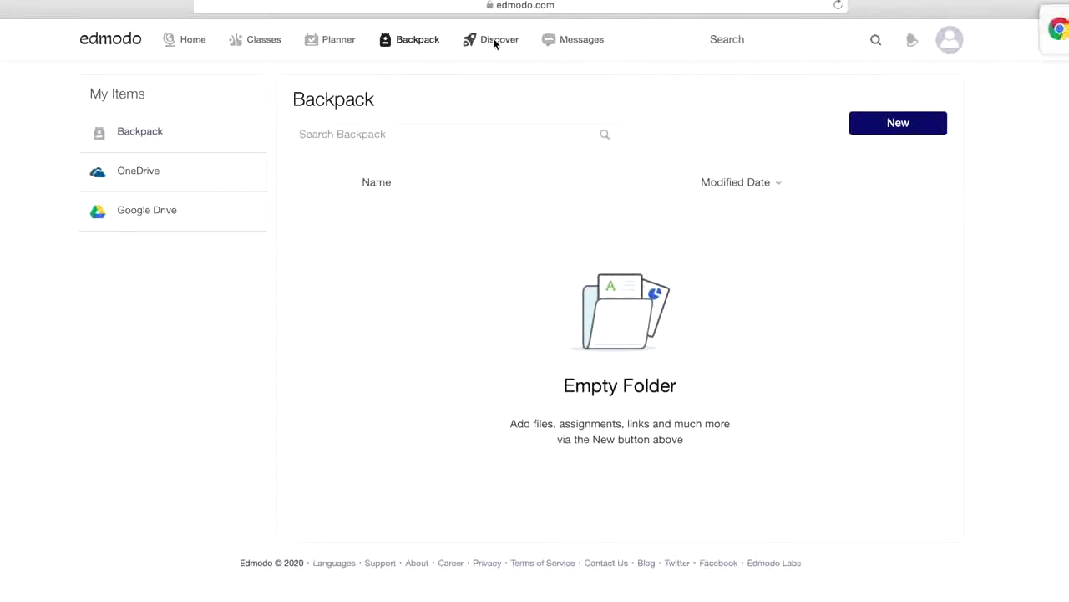
Look through the games, apps and student news offered on the Discover page.
{"action": "left_click", "coordinate": [494, 43]}
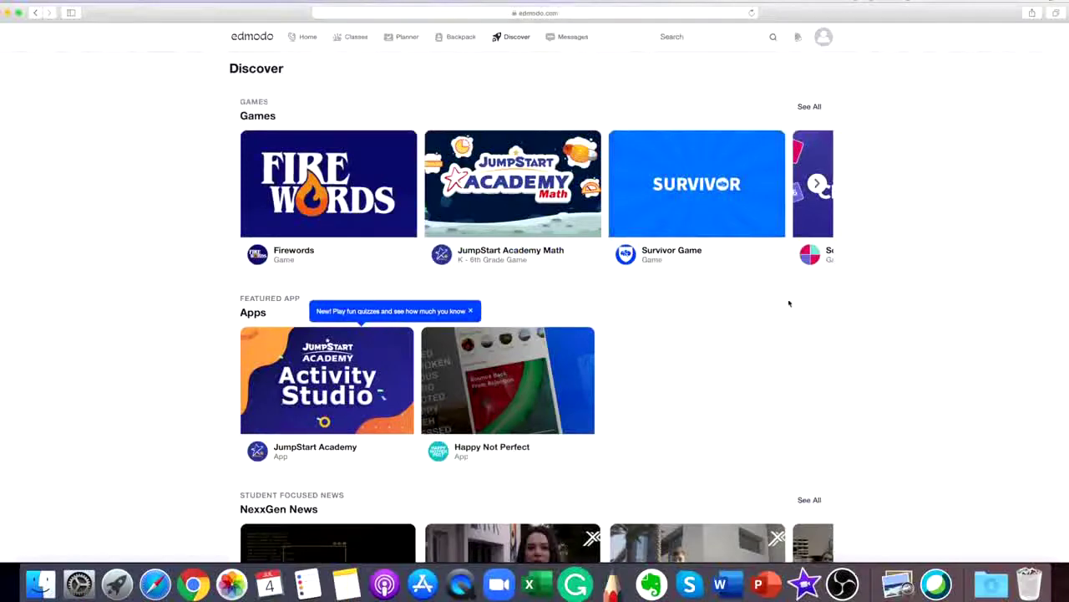
{"action": "scroll", "coordinate": [772, 303], "scroll_direction": "down", "scroll_amount": 3}
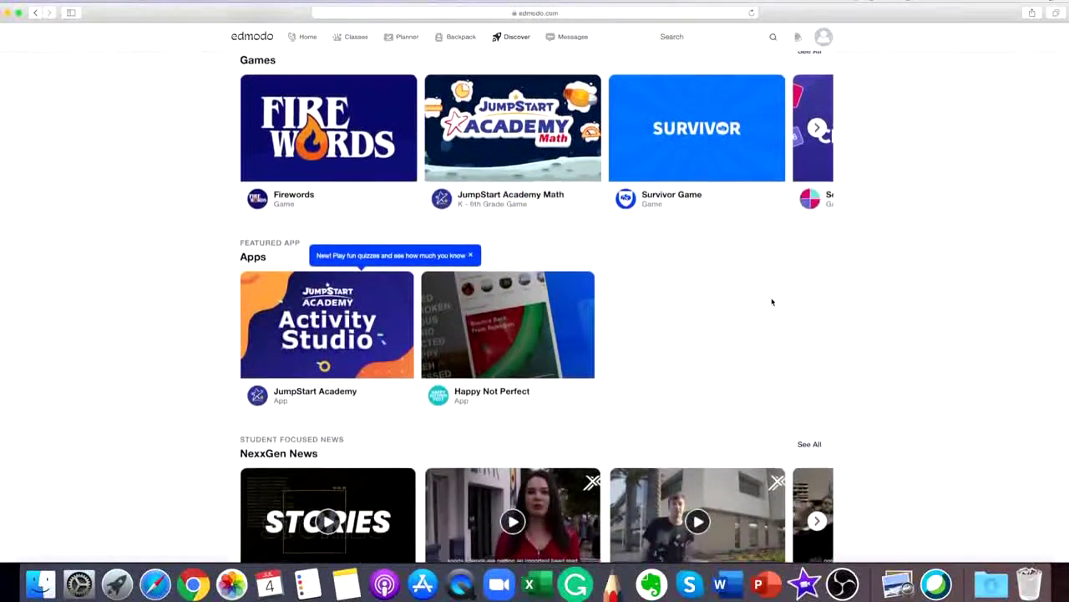
{"action": "scroll", "coordinate": [772, 303], "scroll_direction": "down", "scroll_amount": 3}
{"action": "scroll", "coordinate": [772, 302], "scroll_direction": "down", "scroll_amount": 3}
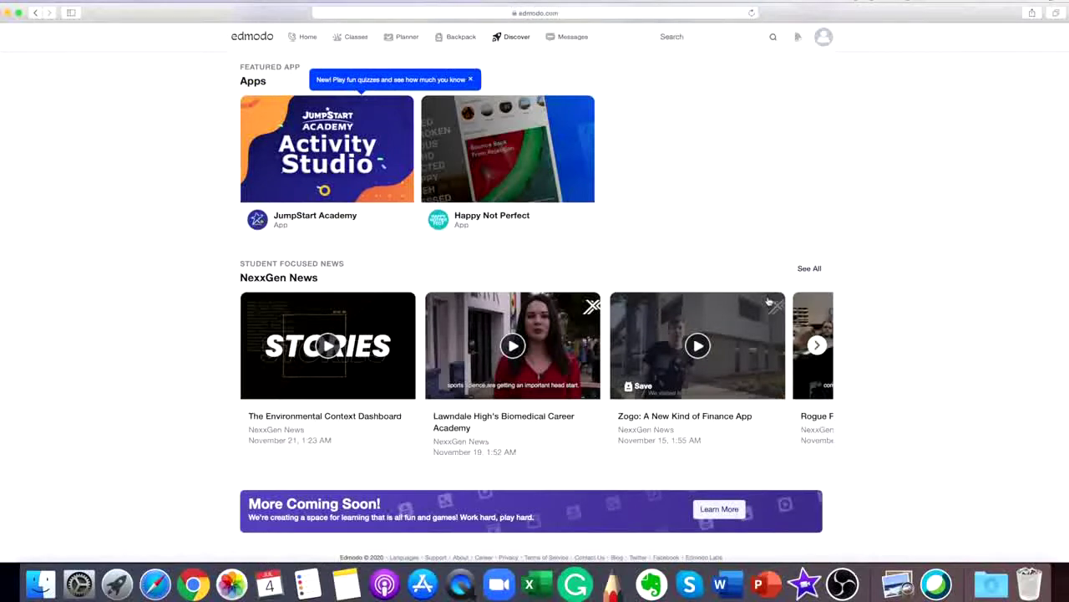
{"action": "scroll", "coordinate": [769, 301], "scroll_direction": "up", "scroll_amount": 5}
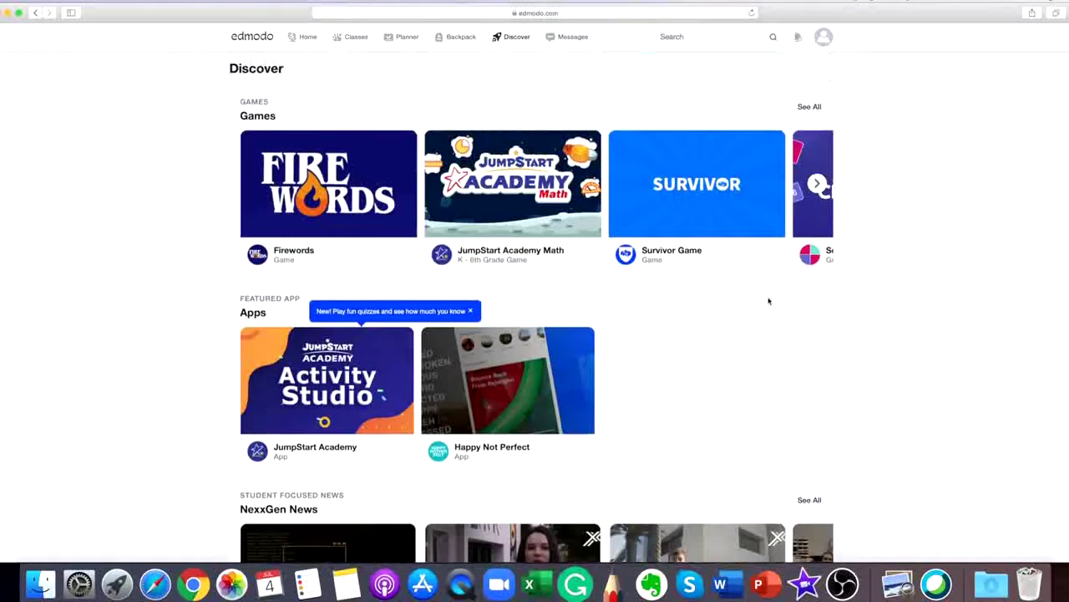
Look at the Messages page with its message box and check the notifications list.
{"action": "left_click", "coordinate": [567, 36]}
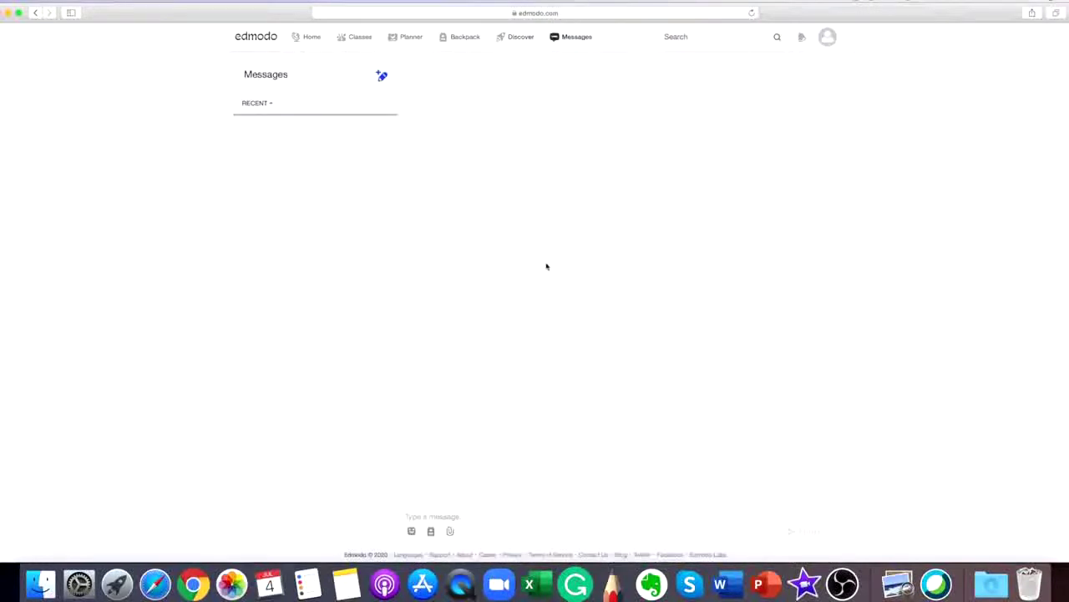
{"action": "left_click", "coordinate": [518, 512]}
{"action": "left_click", "coordinate": [802, 37]}
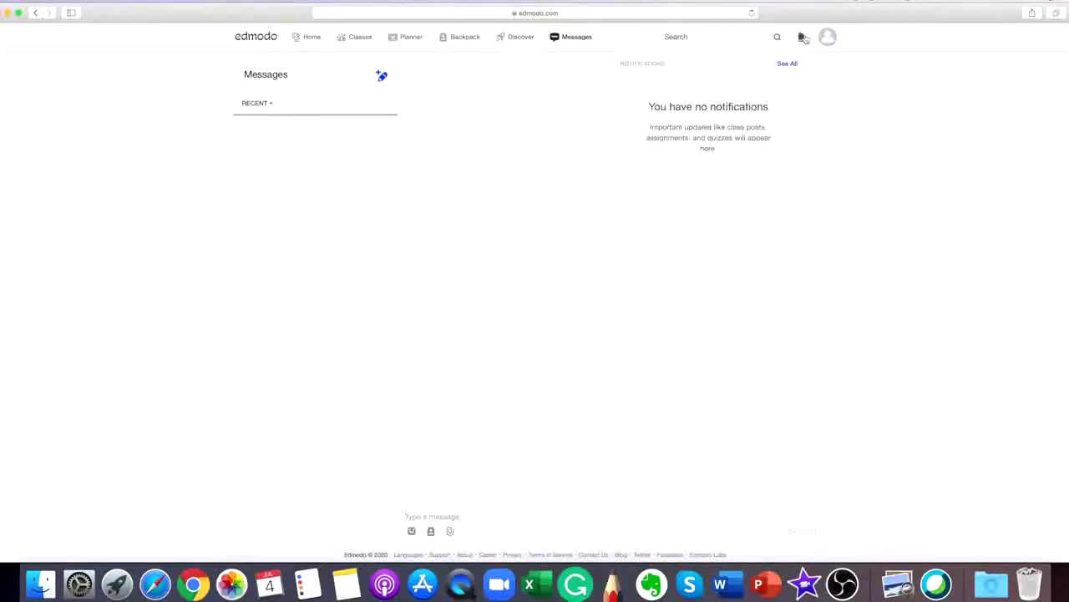
{"action": "left_click", "coordinate": [862, 65]}
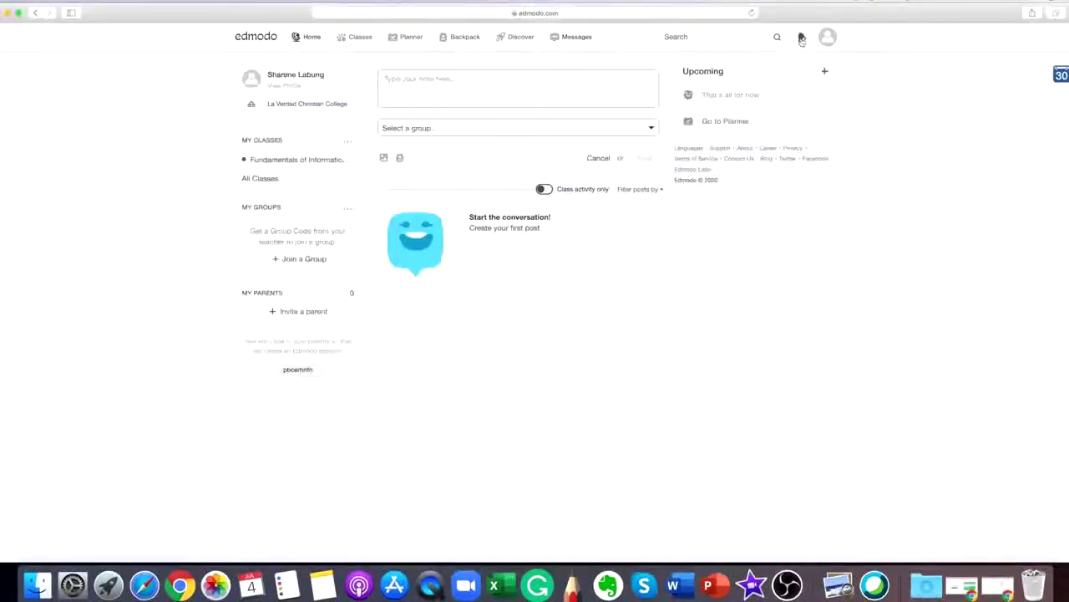
Open the notification about the approved request to join the Fundamentals of Information System class.
{"action": "left_click", "coordinate": [802, 37]}
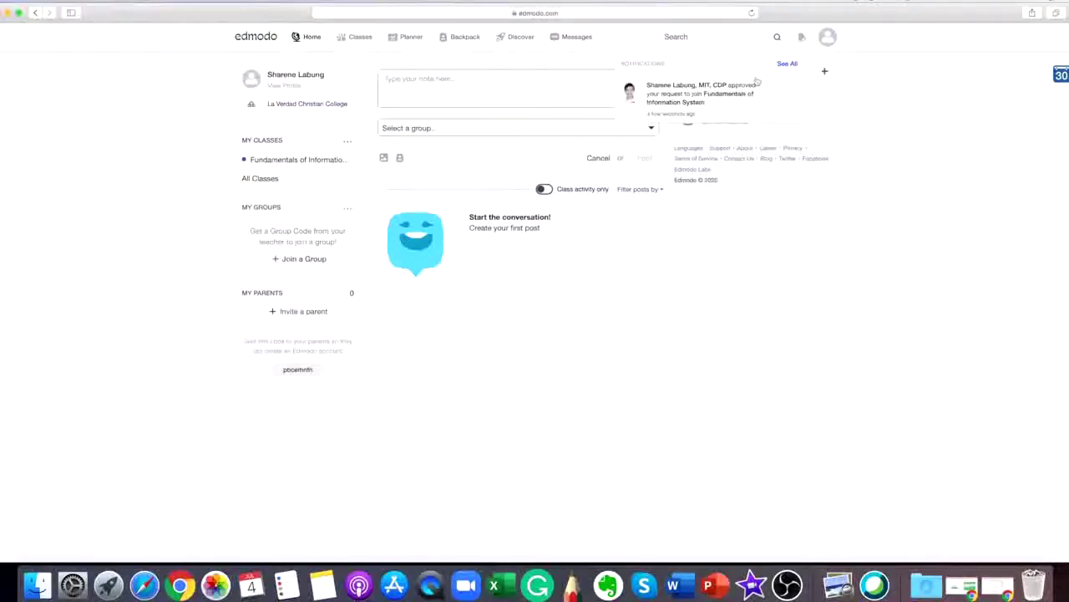
{"action": "left_click", "coordinate": [698, 93]}
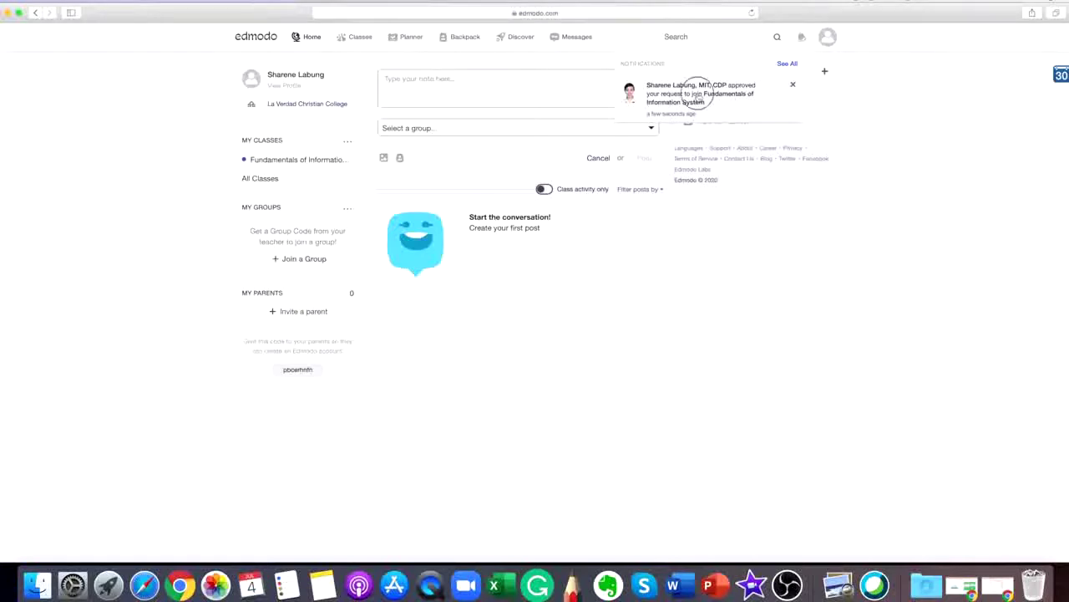